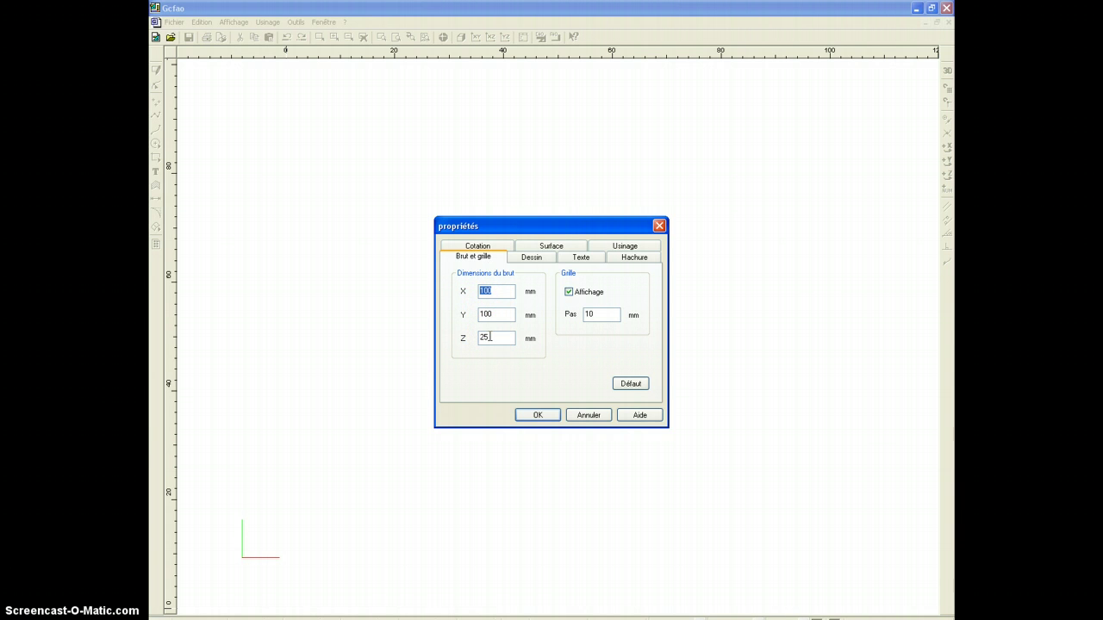
Set the stock's Z dimension to 3 mm and accept the stock properties.
{"action": "left_click_drag", "start_coordinate": [489, 337], "coordinate": [430, 333]}
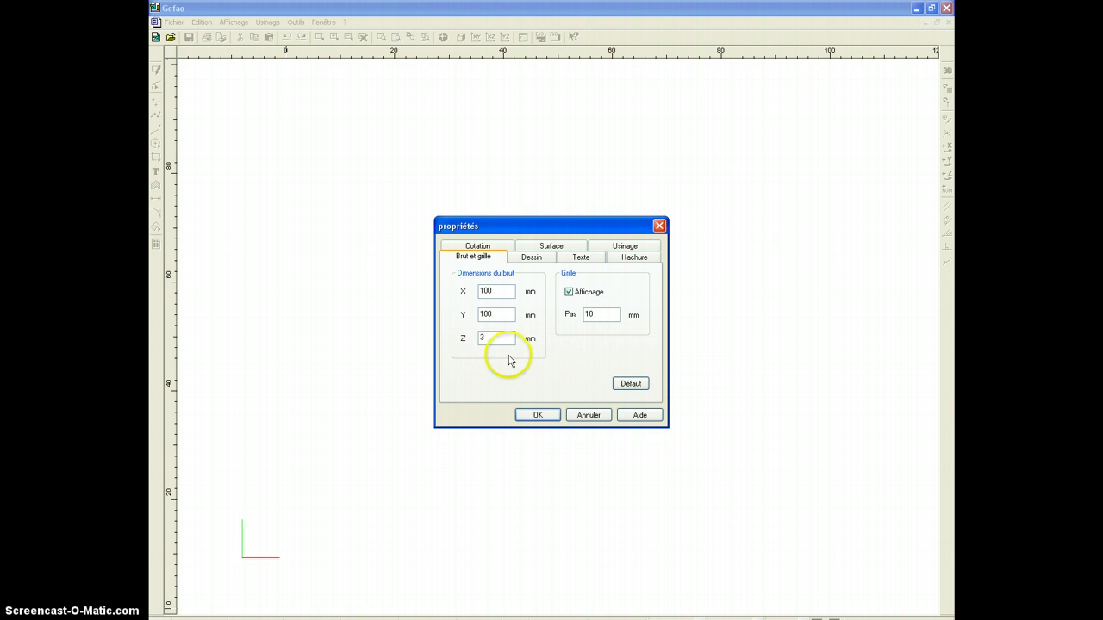
{"action": "left_click", "coordinate": [536, 417]}
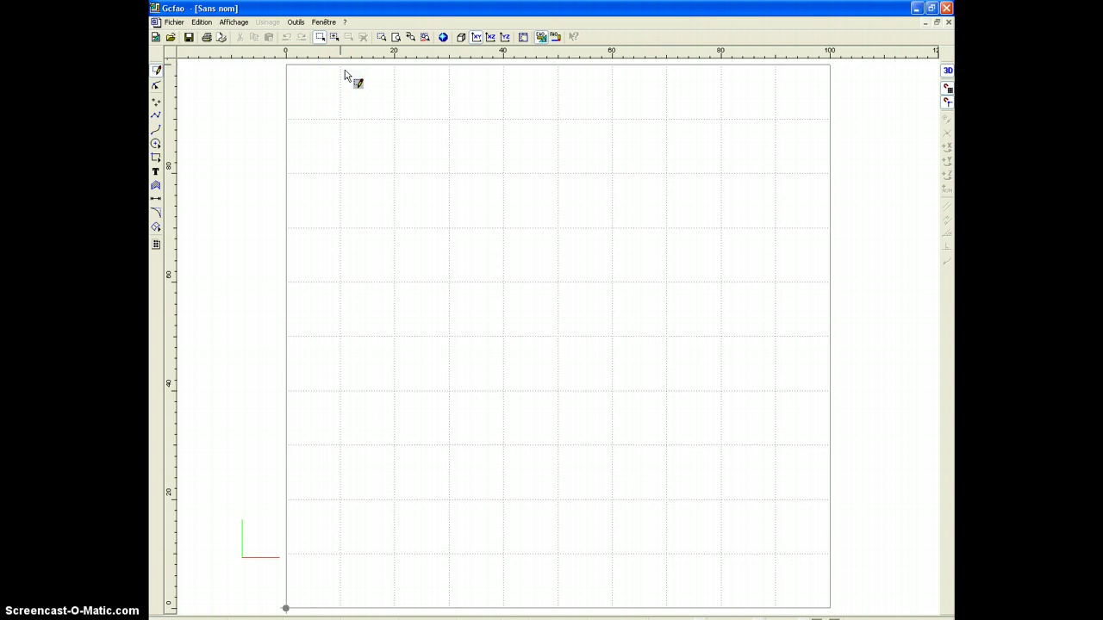
Draw a rectangle about 60 mm wide and 70 mm high from grid point (20, 90) to (80, 20).
{"action": "left_click", "coordinate": [156, 159]}
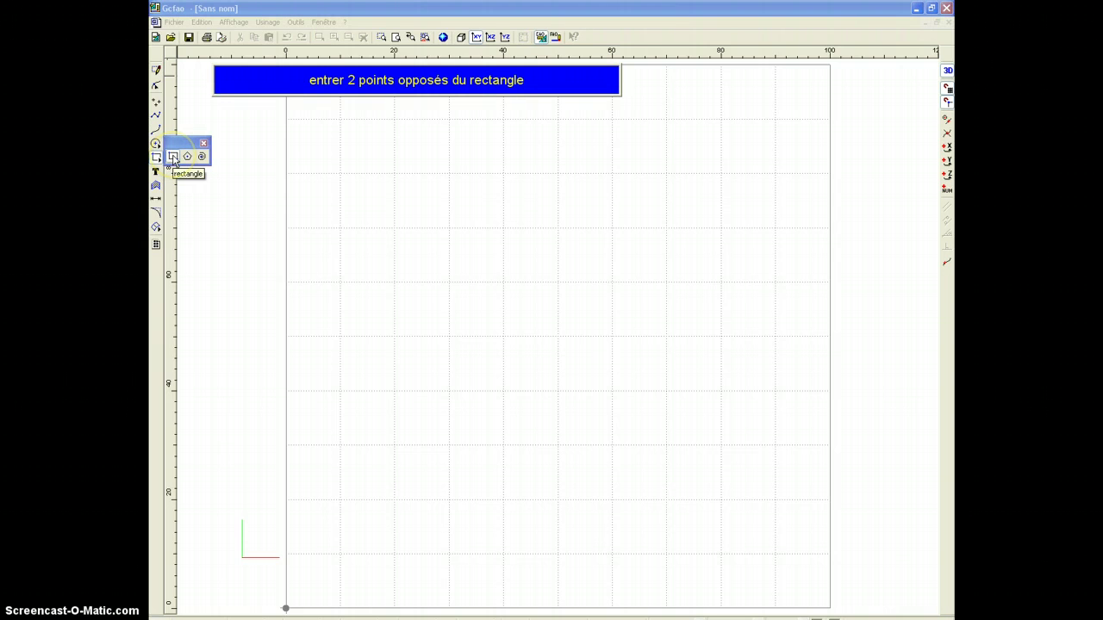
{"action": "left_click", "coordinate": [172, 156]}
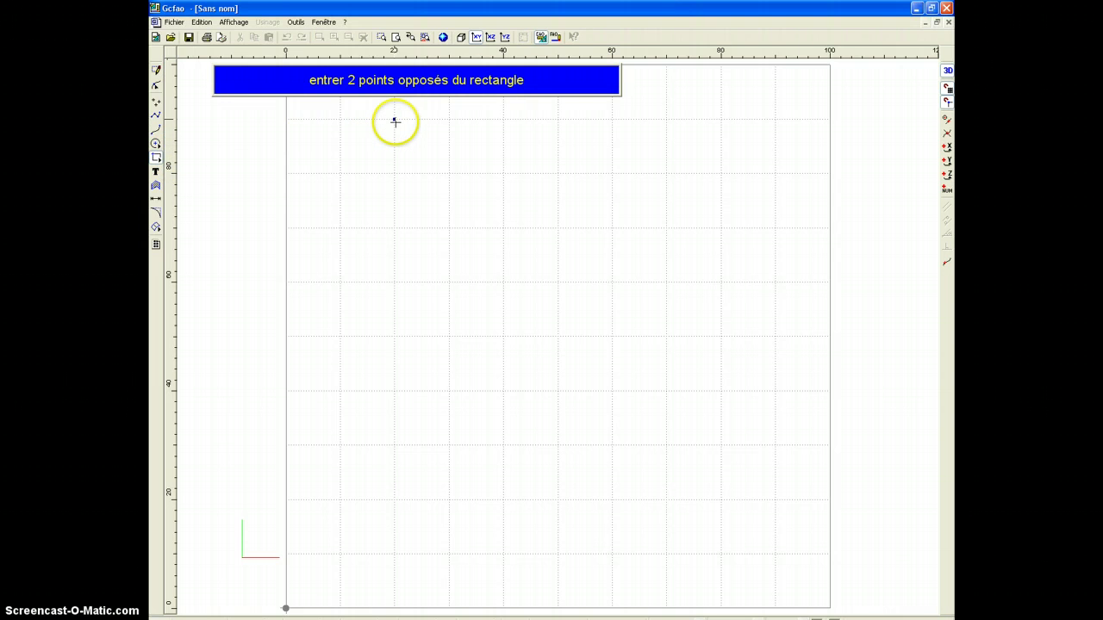
{"action": "left_click", "coordinate": [395, 121]}
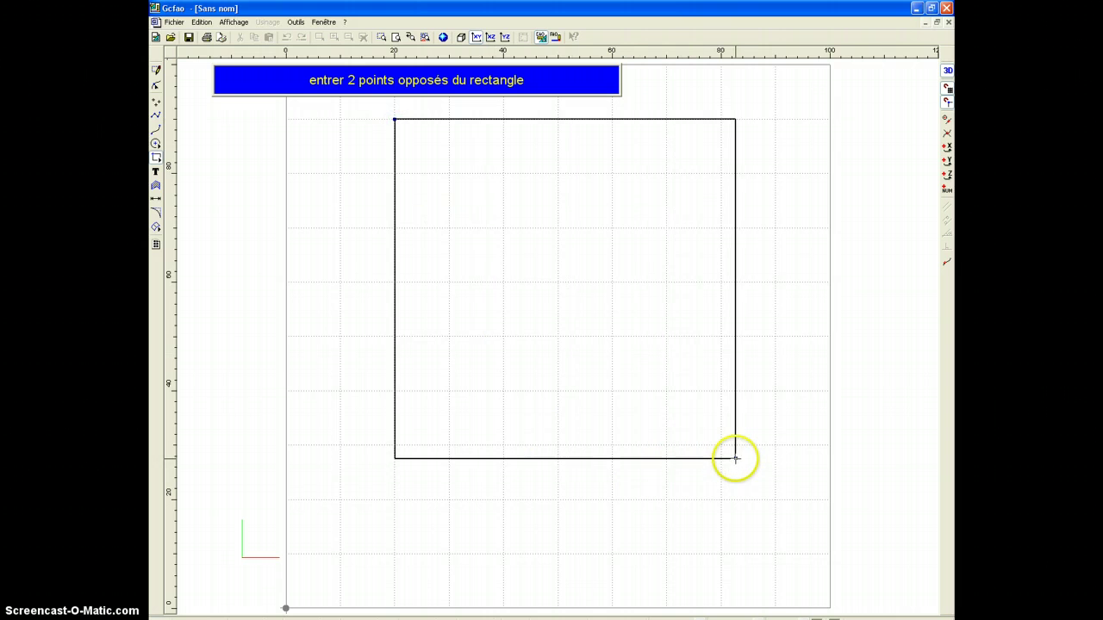
{"action": "left_click", "coordinate": [721, 499]}
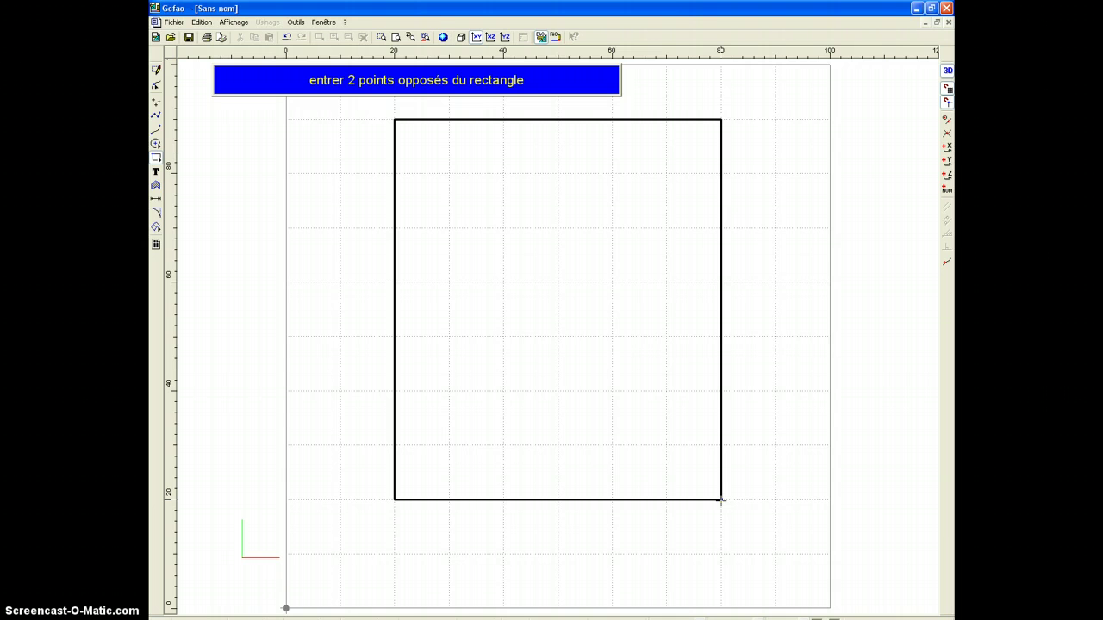
{"action": "left_click", "coordinate": [707, 500]}
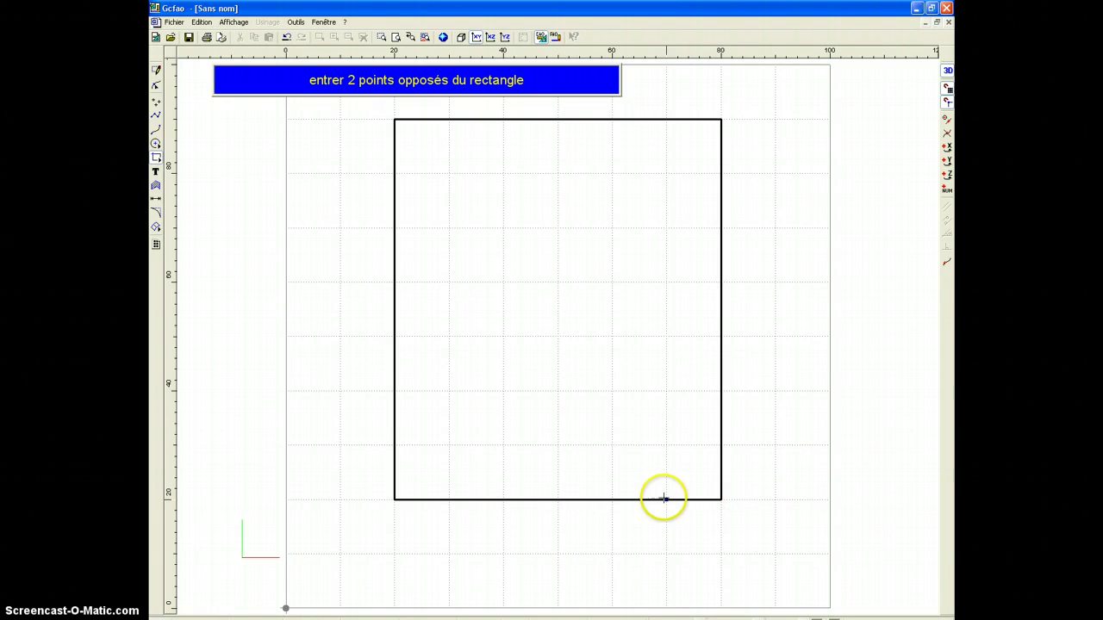
{"action": "right_click", "coordinate": [697, 501]}
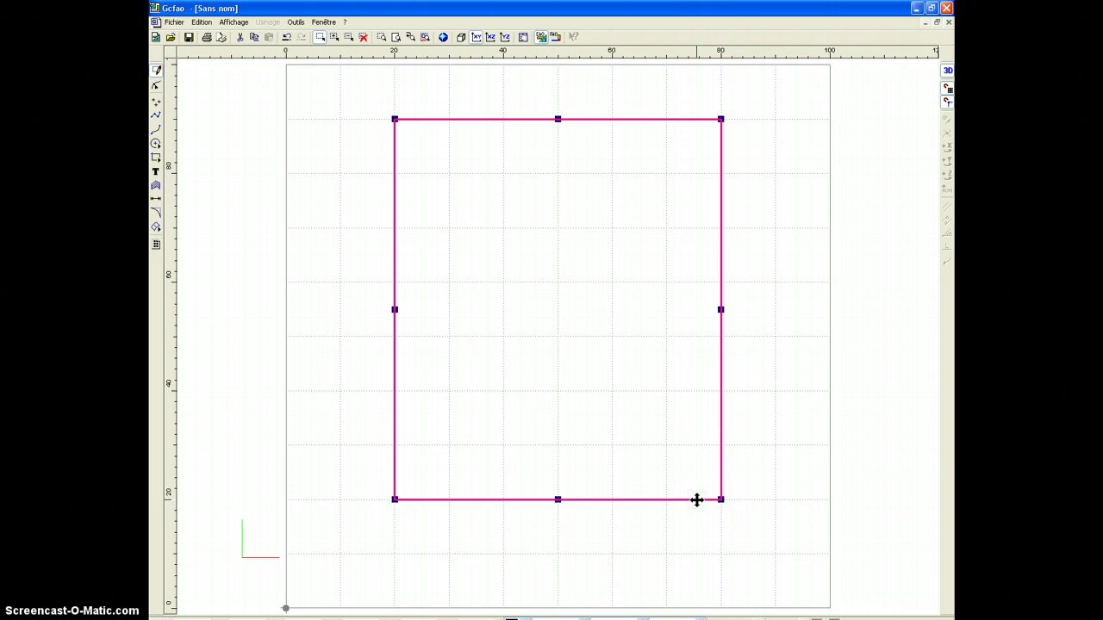
Set the rectangle's dimensions to 80 mm in X and 40 mm in Y.
{"action": "right_click", "coordinate": [698, 507]}
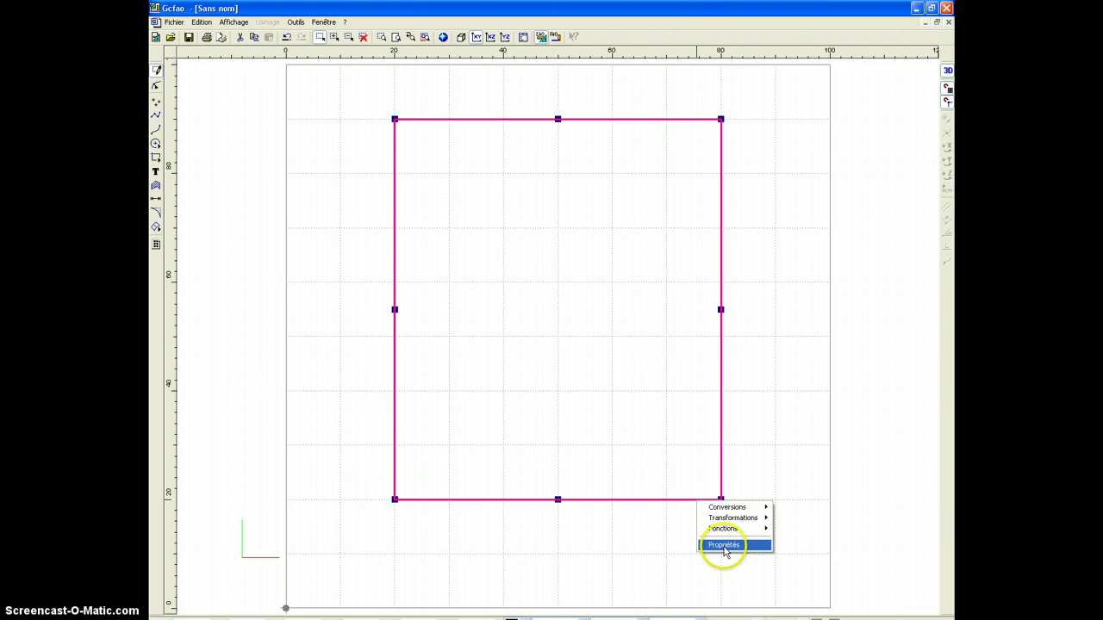
{"action": "left_click", "coordinate": [724, 546]}
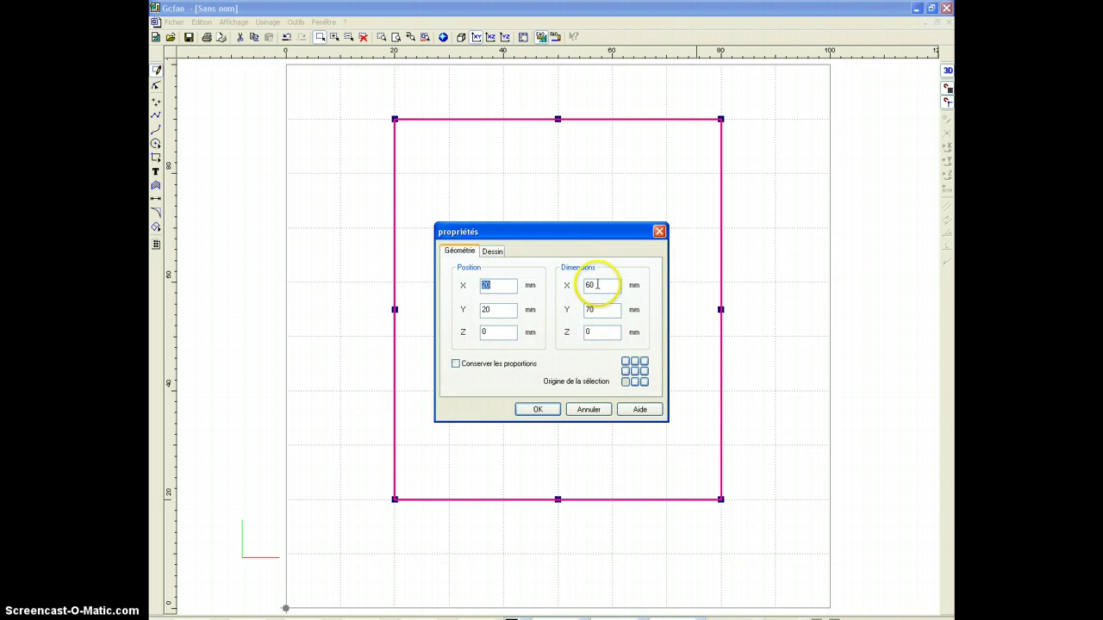
{"action": "left_click", "coordinate": [596, 285]}
{"action": "left_click_drag", "start_coordinate": [598, 285], "coordinate": [576, 283]}
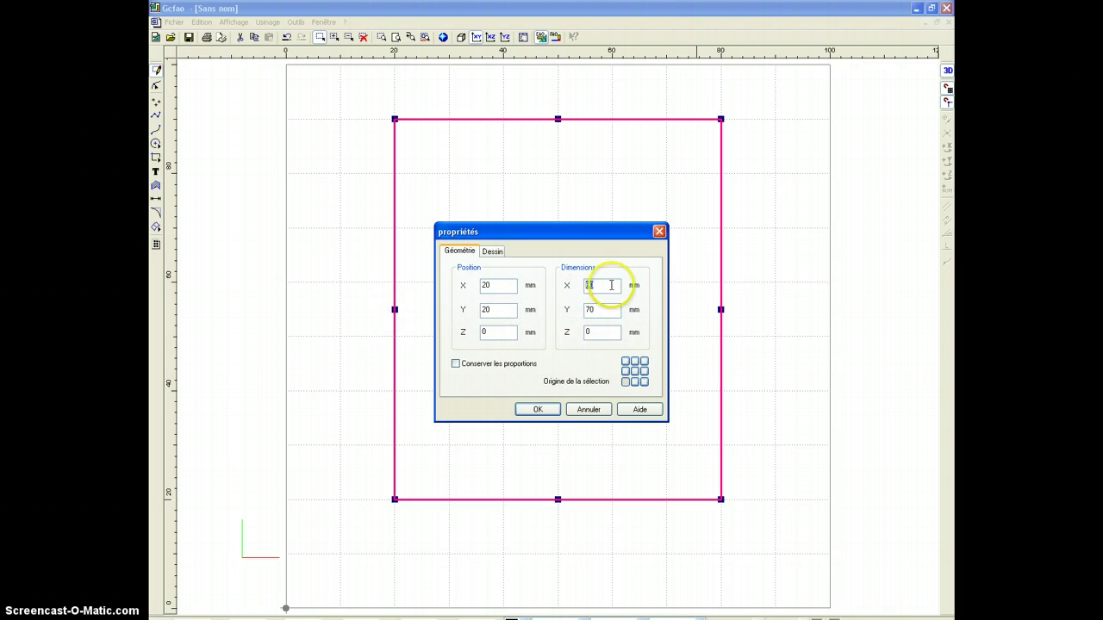
{"action": "type", "text": "8"}
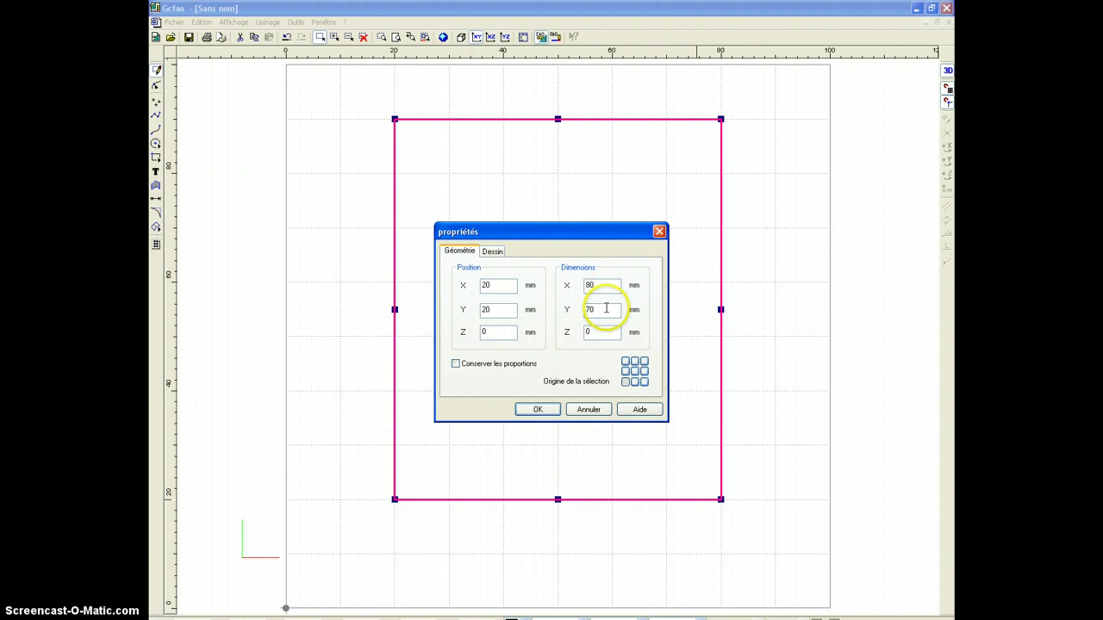
{"action": "key", "text": "Tab"}
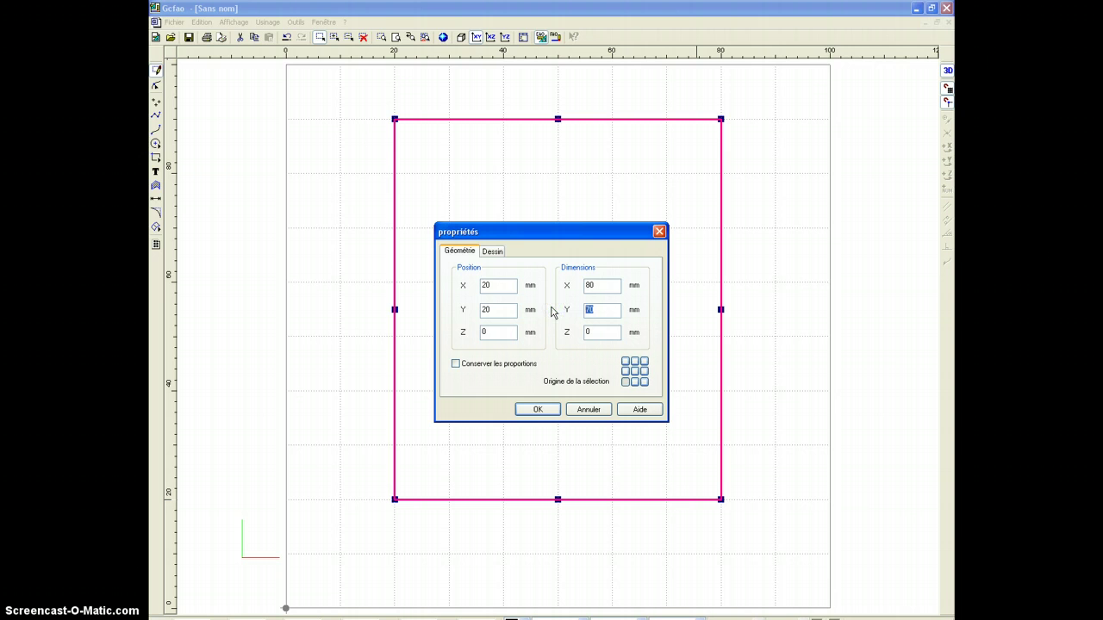
{"action": "type", "text": "40"}
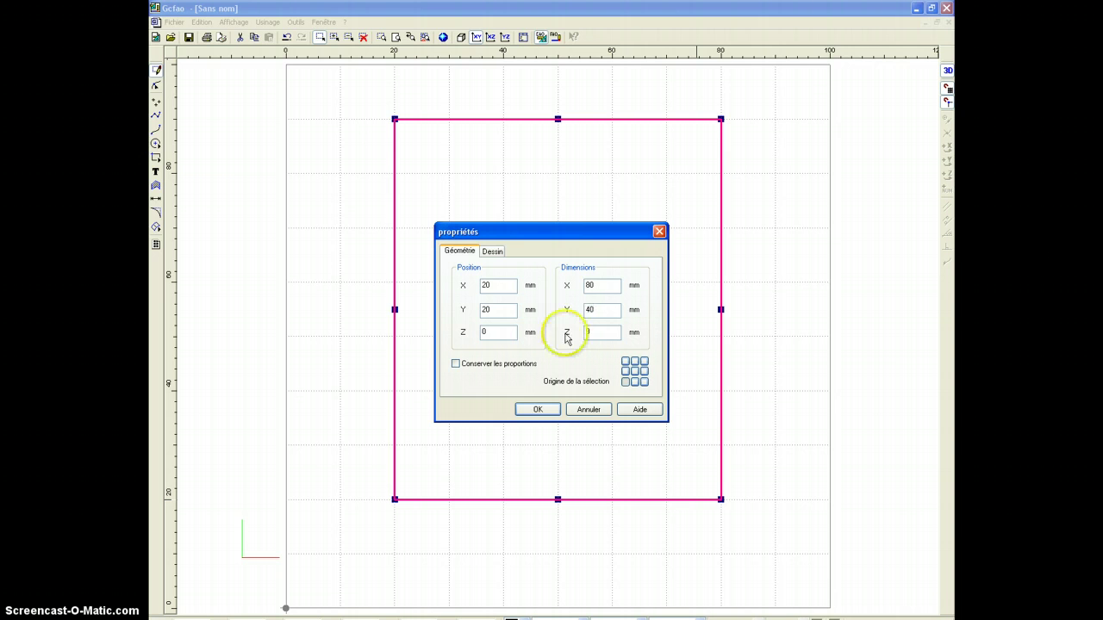
{"action": "left_click", "coordinate": [537, 409]}
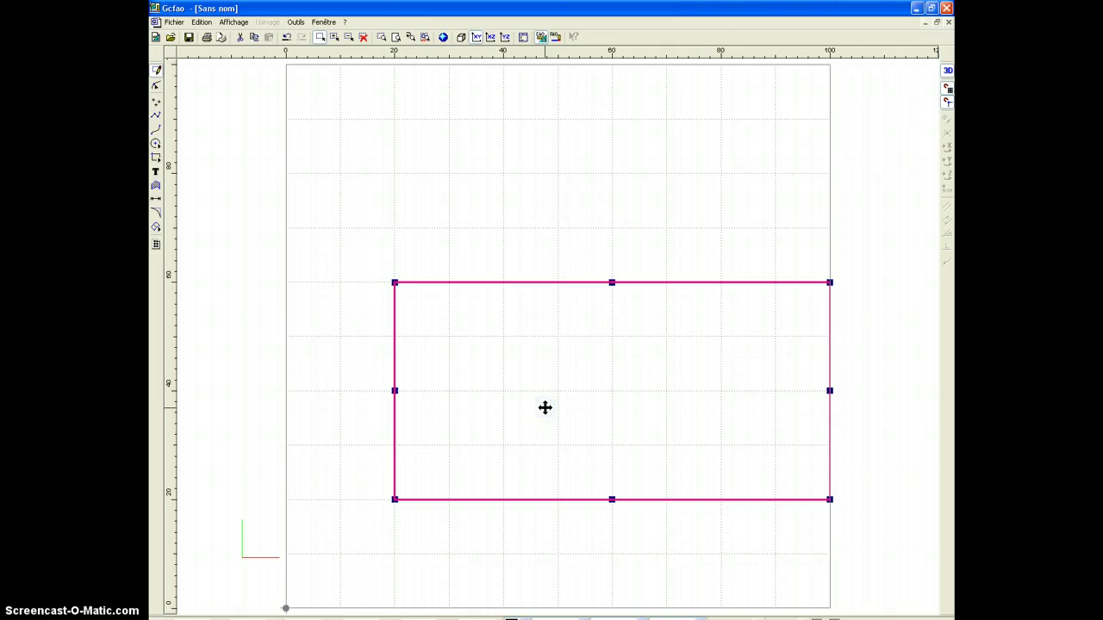
Move the rectangle on the stock so its lower-left corner sits at X 10 mm, Y 30 mm.
{"action": "left_click", "coordinate": [544, 281]}
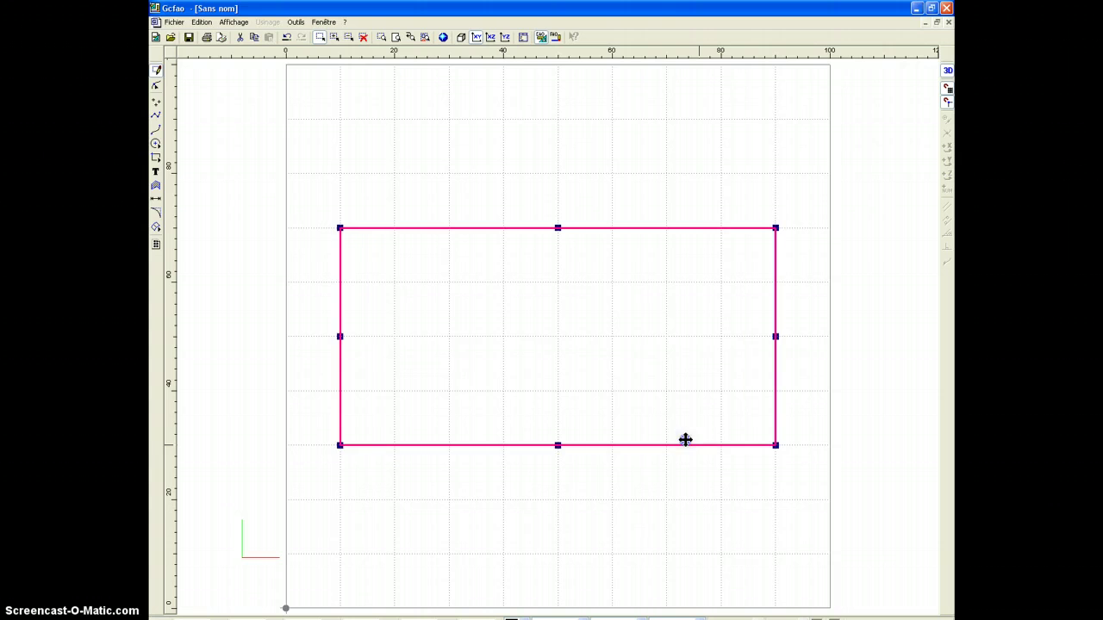
{"action": "mouse_move", "coordinate": [685, 440]}
{"action": "left_mouse_down"}
{"action": "mouse_move", "coordinate": [706, 343]}
{"action": "mouse_move", "coordinate": [727, 426]}
{"action": "mouse_move", "coordinate": [664, 428]}
{"action": "mouse_move", "coordinate": [755, 391]}
{"action": "mouse_move", "coordinate": [719, 446]}
{"action": "mouse_move", "coordinate": [698, 449]}
{"action": "left_mouse_up"}
Set the rectangle's X position to 20 mm using its lower-left corner as selection origin, and undo the move.
{"action": "right_click", "coordinate": [697, 445]}
{"action": "left_click", "coordinate": [712, 490]}
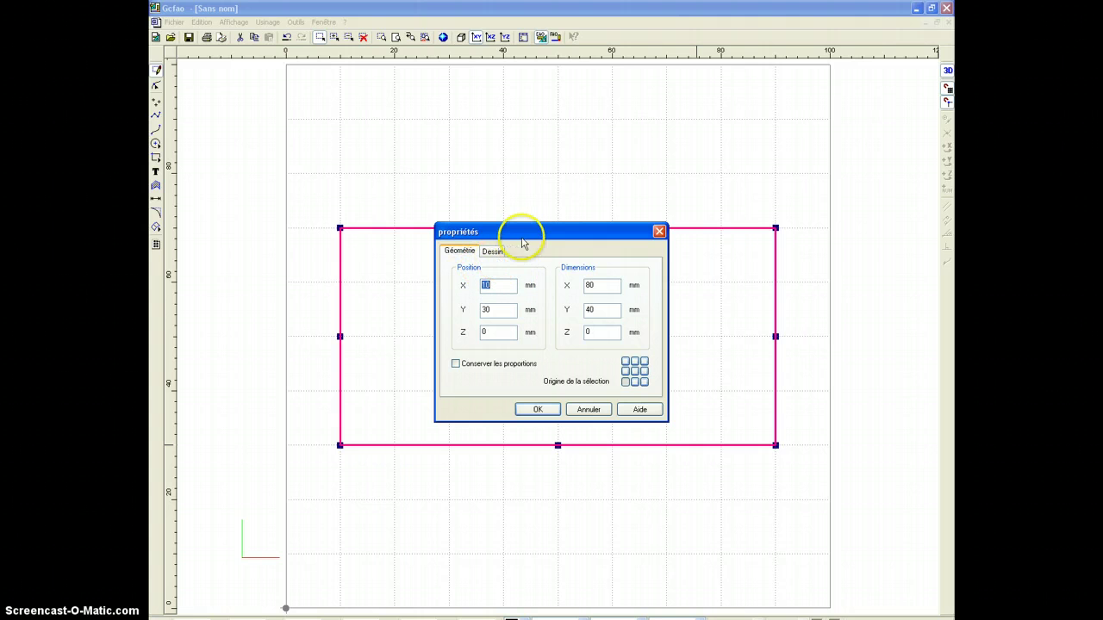
{"action": "left_click_drag", "start_coordinate": [522, 233], "coordinate": [686, 370]}
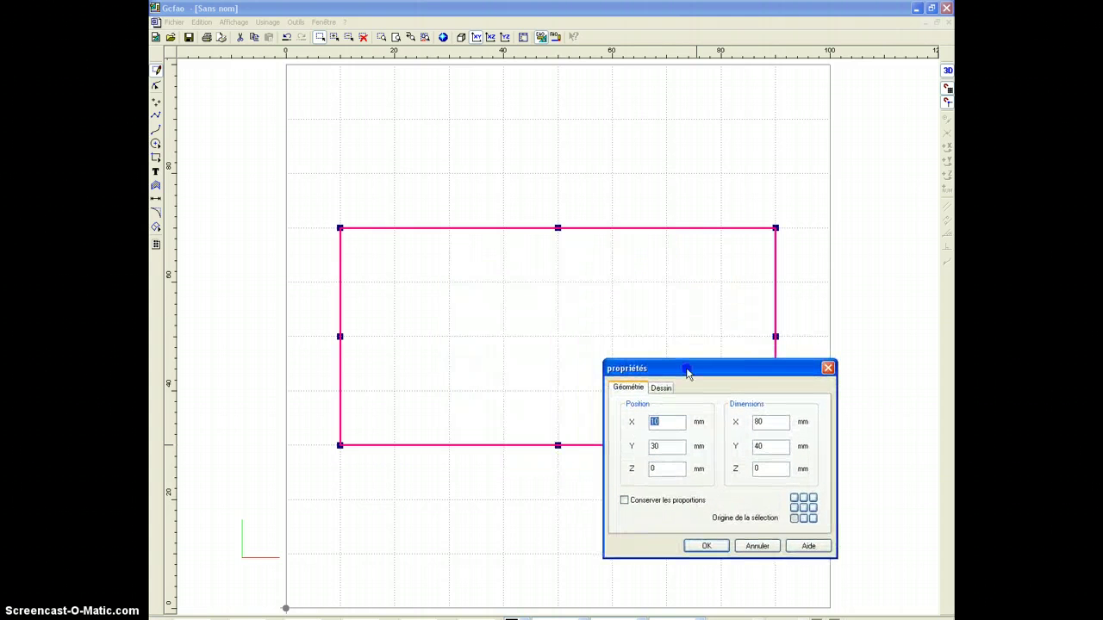
{"action": "left_click", "coordinate": [794, 519]}
{"action": "left_click", "coordinate": [794, 519]}
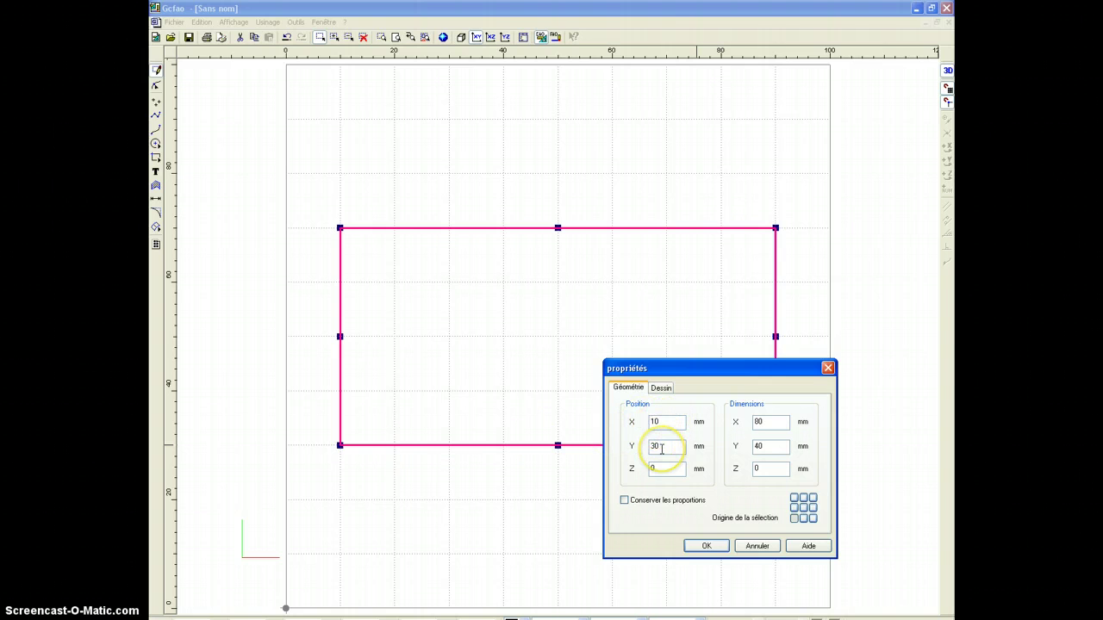
{"action": "double_click", "coordinate": [635, 423]}
{"action": "left_click", "coordinate": [700, 546]}
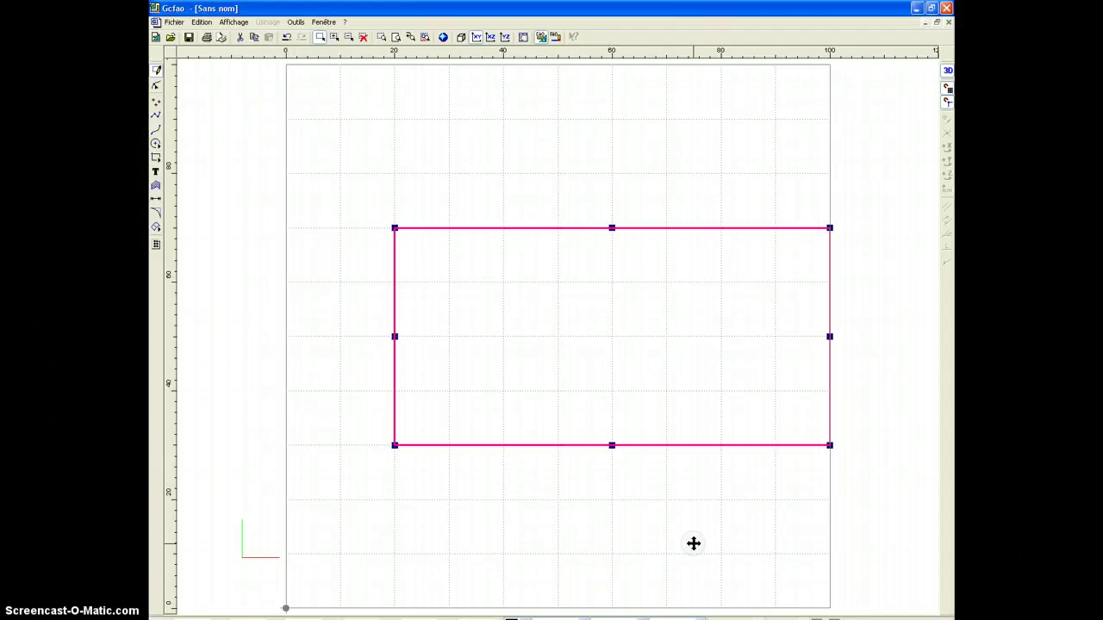
{"action": "key", "text": "ctrl+z"}
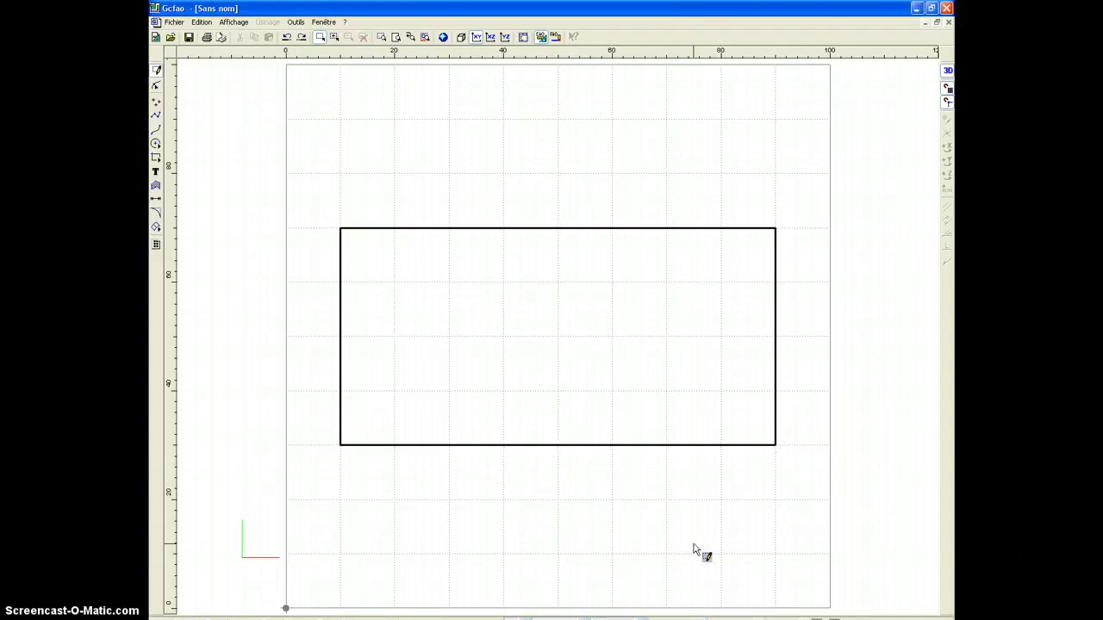
Change the rectangle's selection origin to its center point in its geometry properties.
{"action": "left_click", "coordinate": [731, 446]}
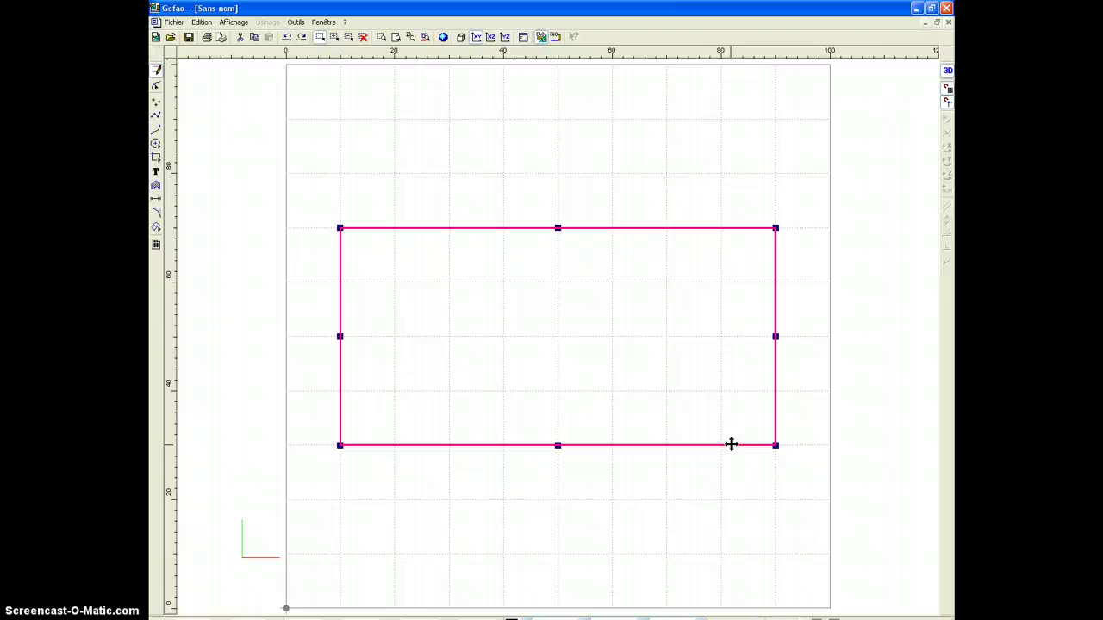
{"action": "right_click", "coordinate": [732, 445]}
{"action": "left_click", "coordinate": [754, 489]}
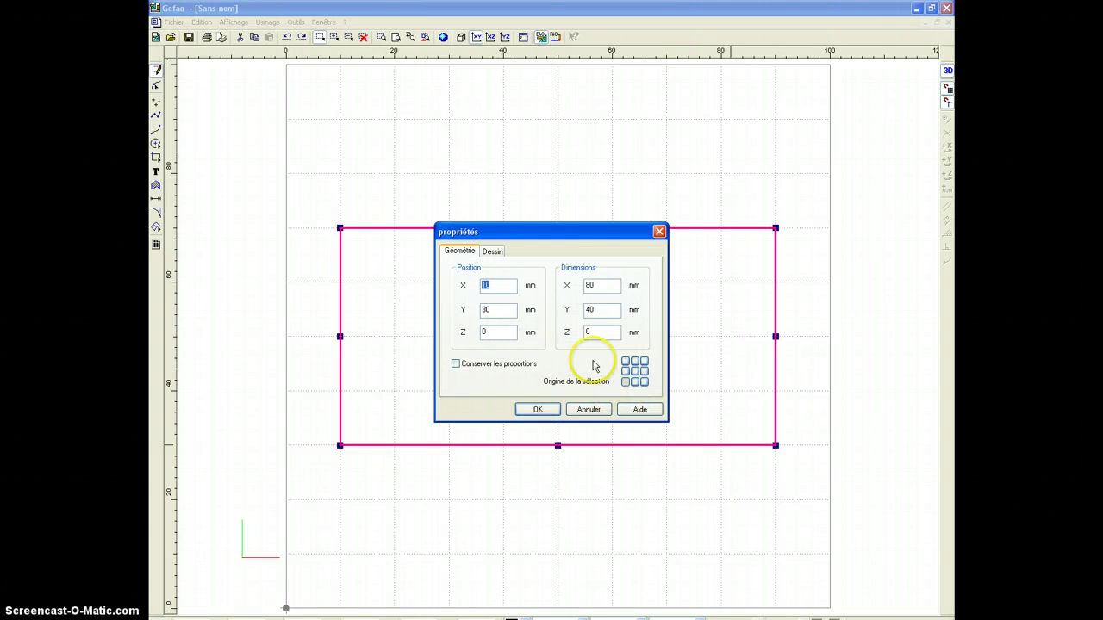
{"action": "left_click_drag", "start_coordinate": [531, 237], "coordinate": [703, 369]}
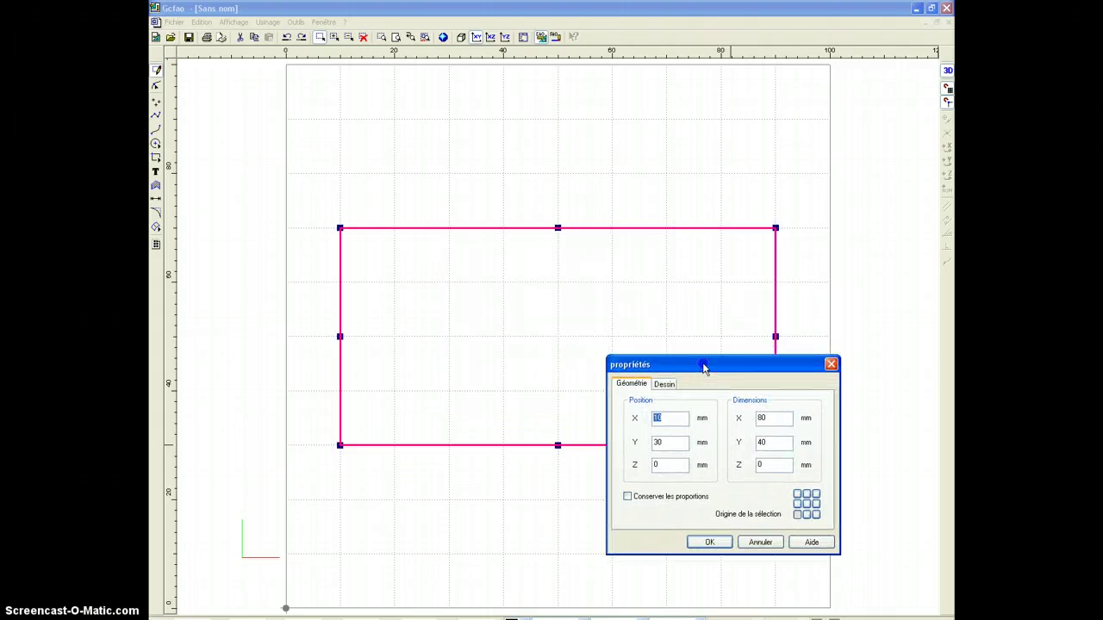
{"action": "left_click", "coordinate": [700, 366]}
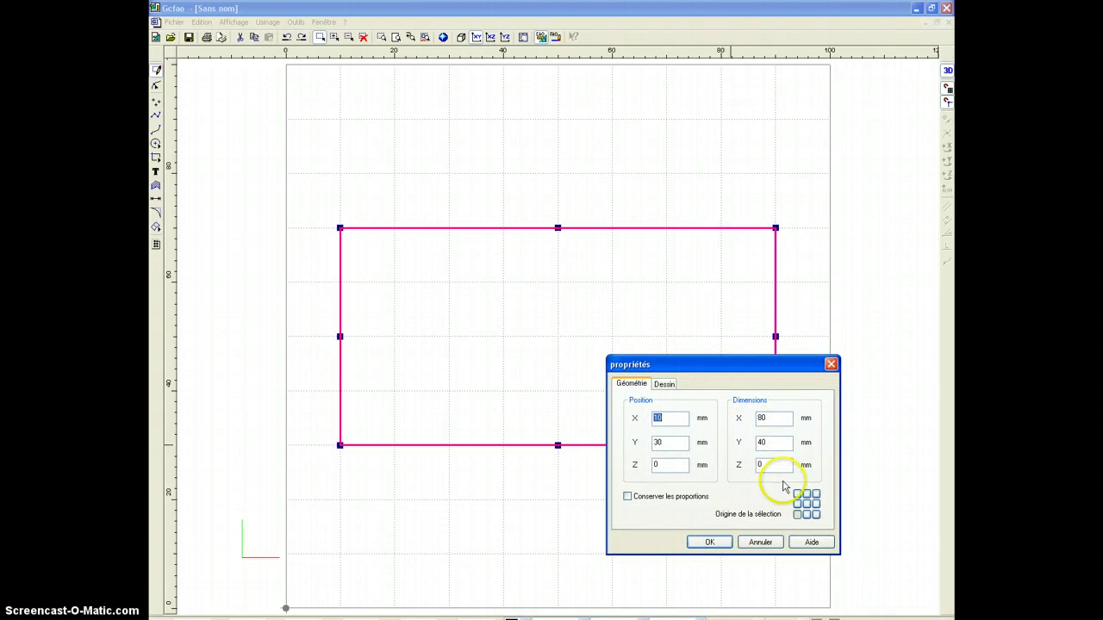
{"action": "left_click", "coordinate": [807, 505]}
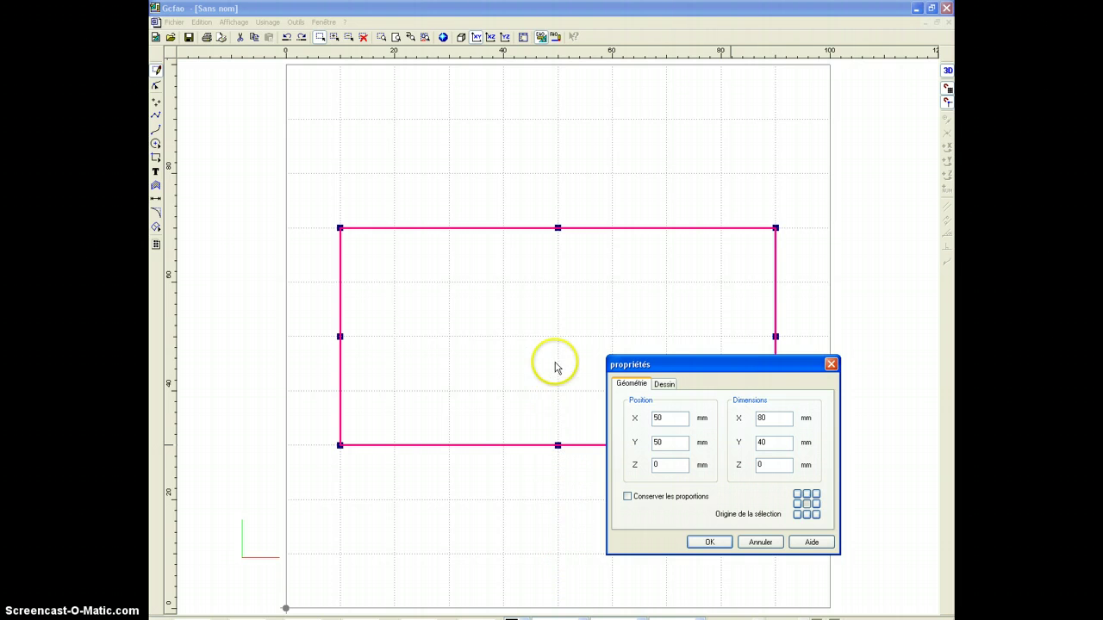
{"action": "left_click", "coordinate": [700, 543]}
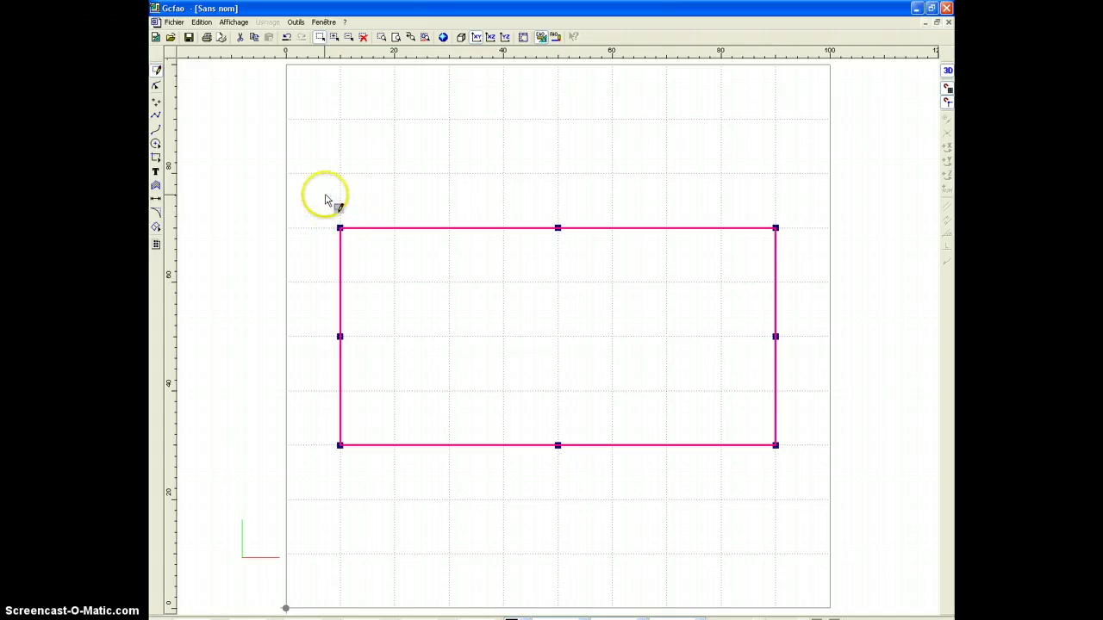
Draw a circle about 17 mm in diameter inside the rectangle, centered at about X 60 mm, Y 50 mm.
{"action": "left_click", "coordinate": [155, 144]}
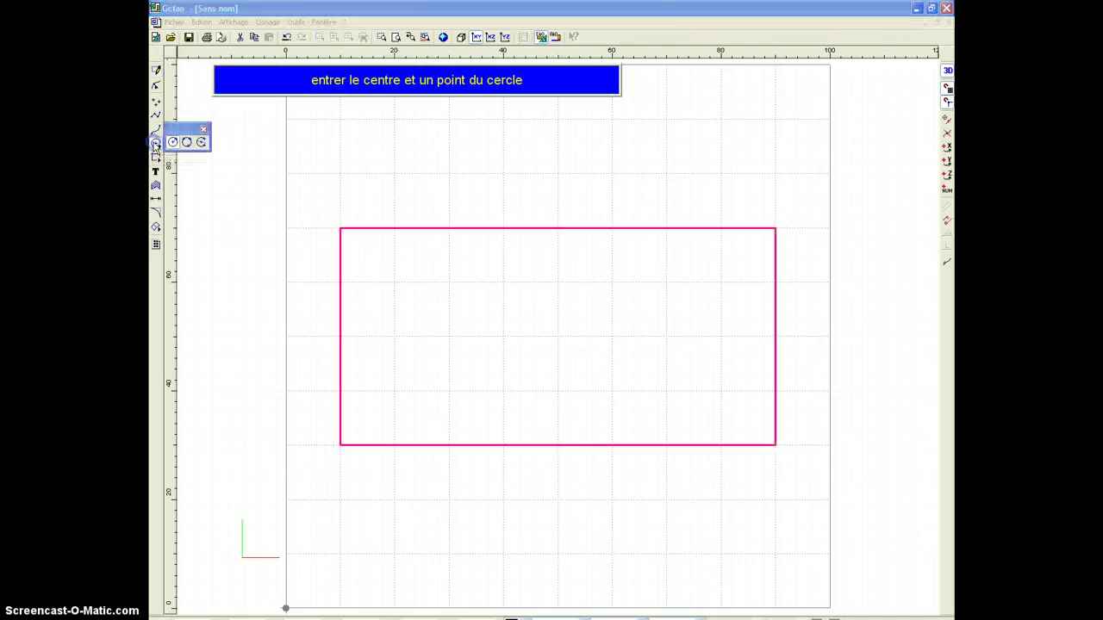
{"action": "left_click", "coordinate": [612, 336]}
{"action": "left_click", "coordinate": [641, 370]}
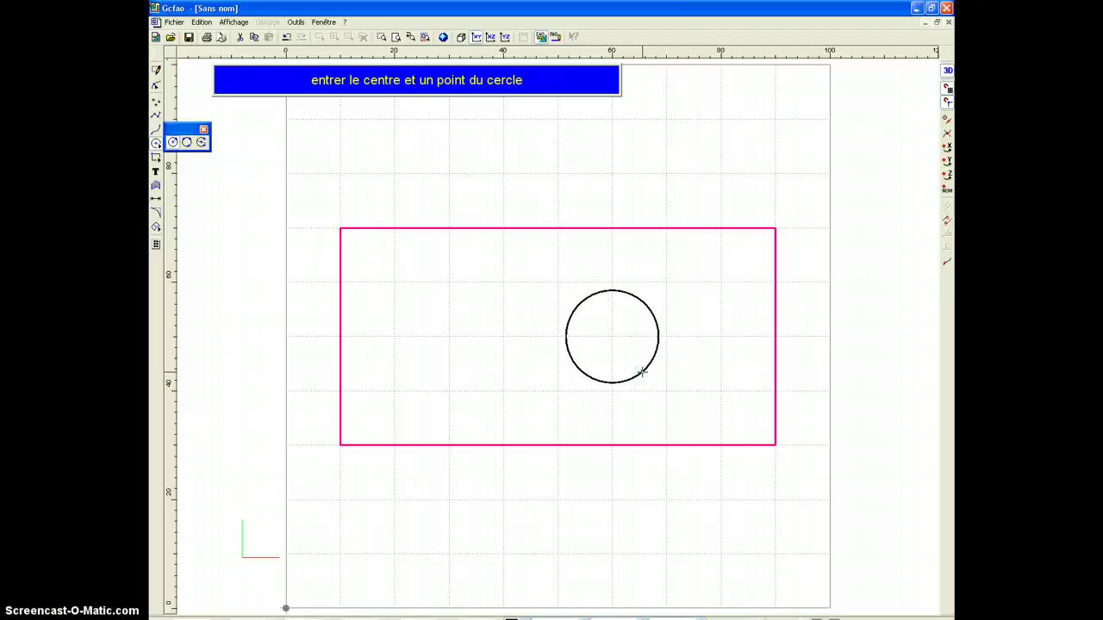
{"action": "left_click", "coordinate": [642, 372]}
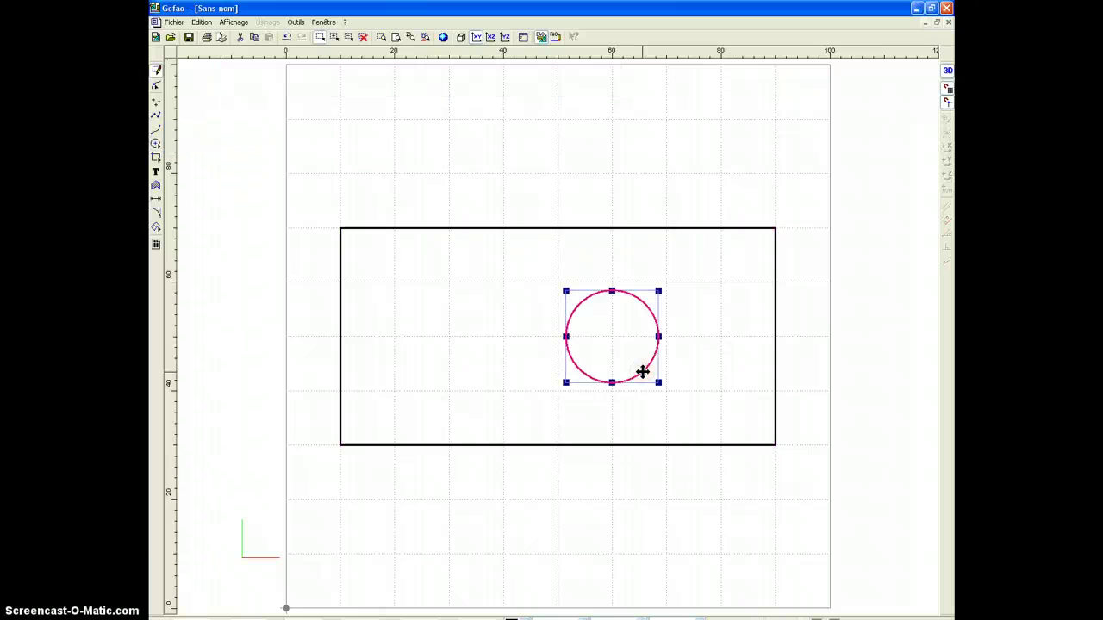
Set the circle's X and Y dimensions to 20 mm in its geometry properties.
{"action": "right_click", "coordinate": [642, 373]}
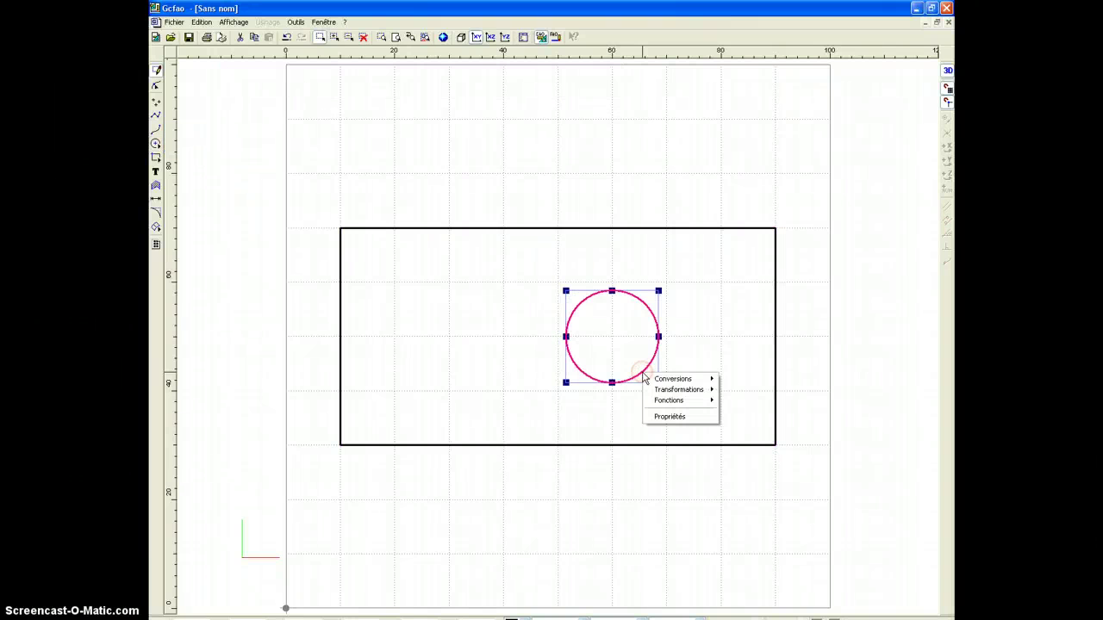
{"action": "left_click", "coordinate": [664, 419]}
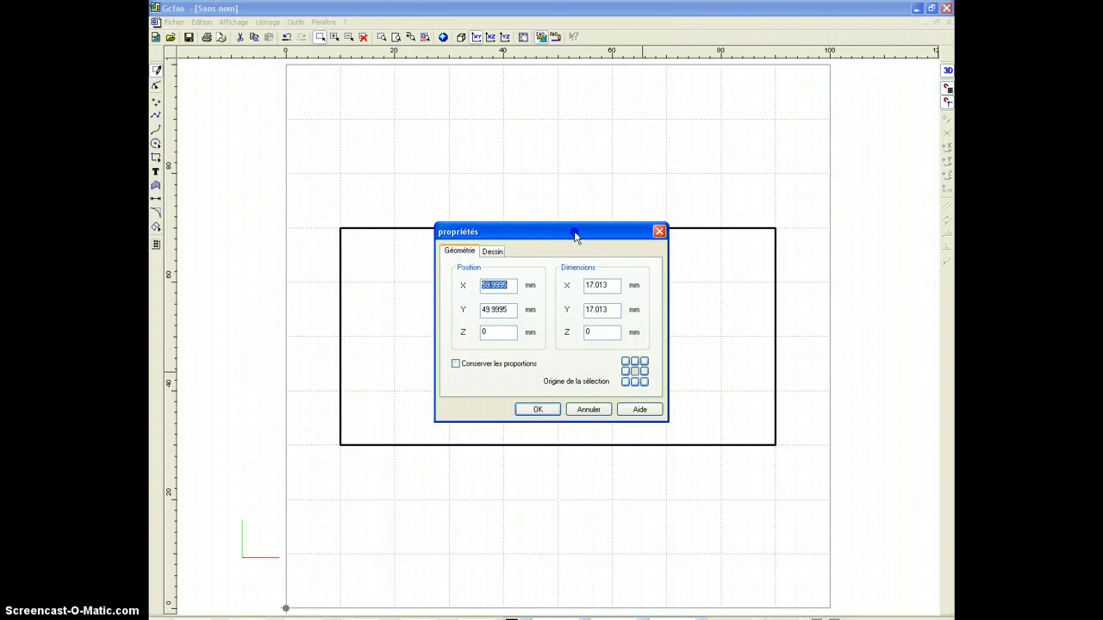
{"action": "left_click_drag", "start_coordinate": [573, 234], "coordinate": [361, 317]}
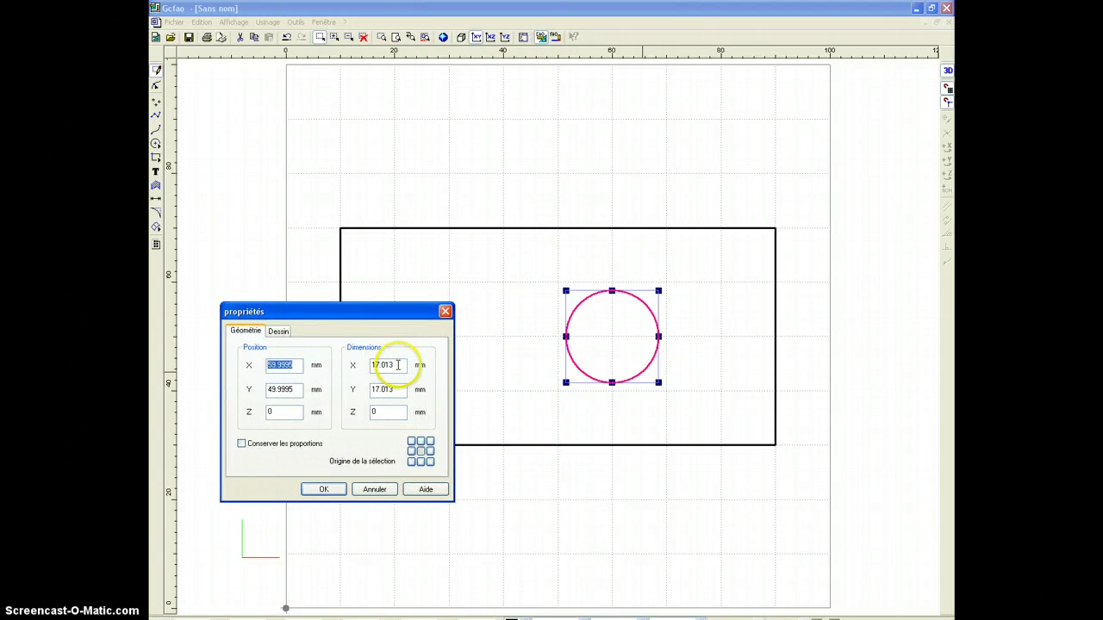
{"action": "left_click_drag", "start_coordinate": [399, 365], "coordinate": [377, 363]}
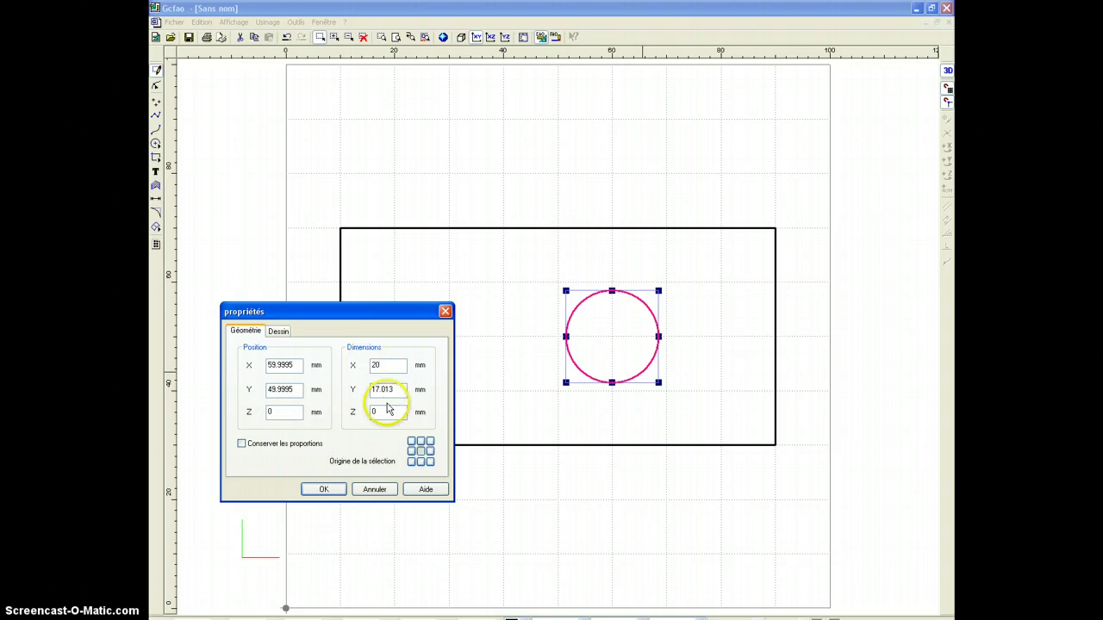
{"action": "left_click_drag", "start_coordinate": [391, 389], "coordinate": [358, 393]}
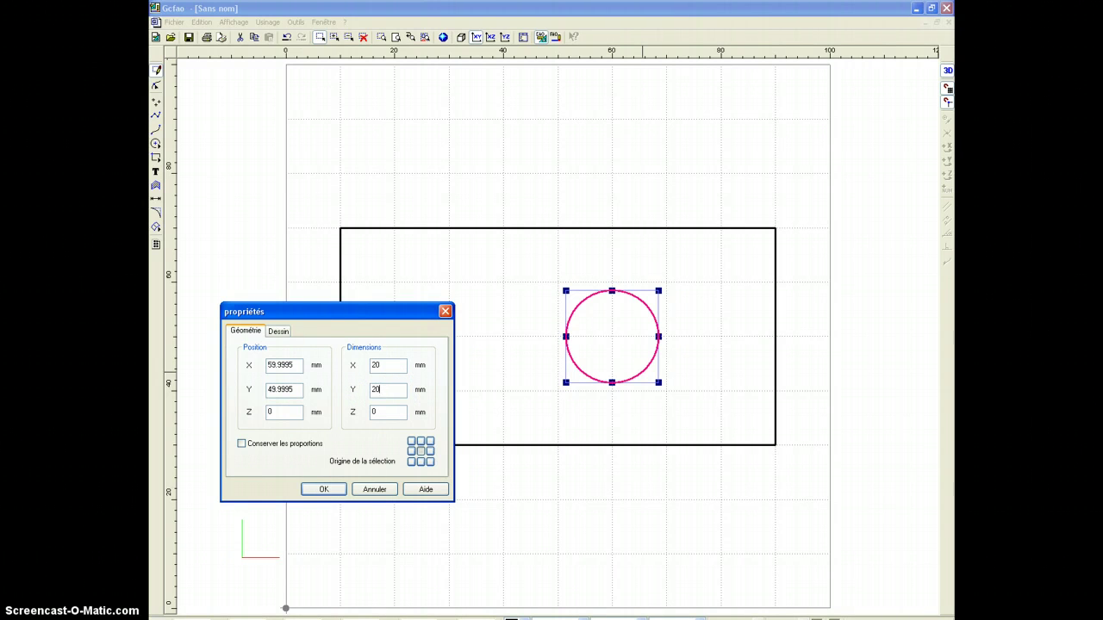
Position the circle at X 40 mm, Y 50 mm, using its center as the selection origin.
{"action": "left_click", "coordinate": [421, 449]}
{"action": "left_click", "coordinate": [420, 450]}
{"action": "left_click_drag", "start_coordinate": [297, 365], "coordinate": [250, 367]}
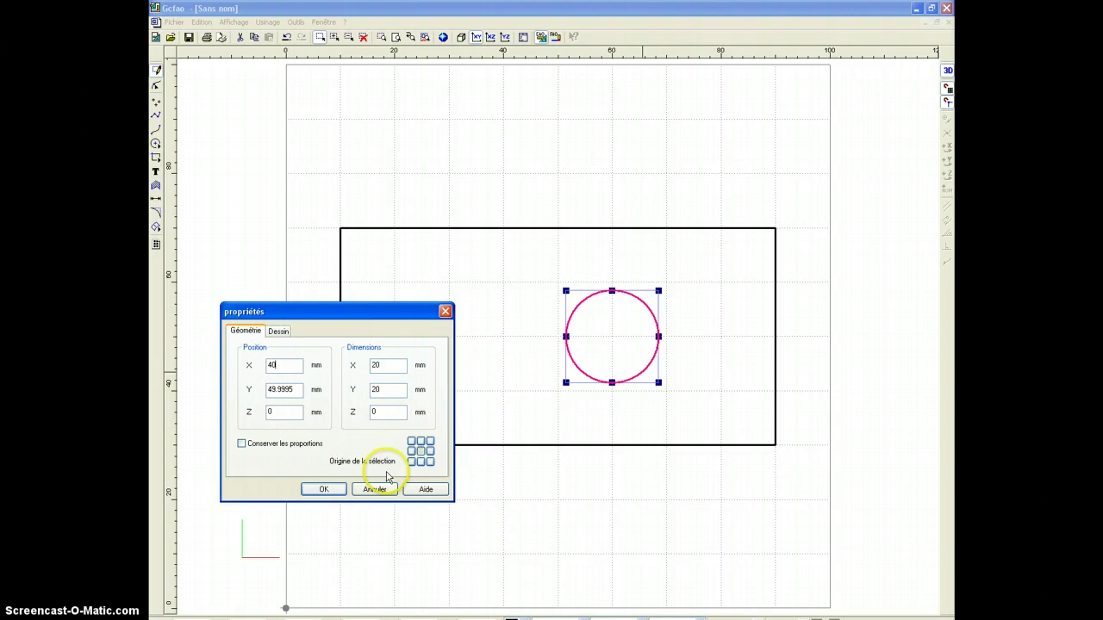
{"action": "left_click_drag", "start_coordinate": [298, 389], "coordinate": [190, 393]}
{"action": "type", "text": "50"}
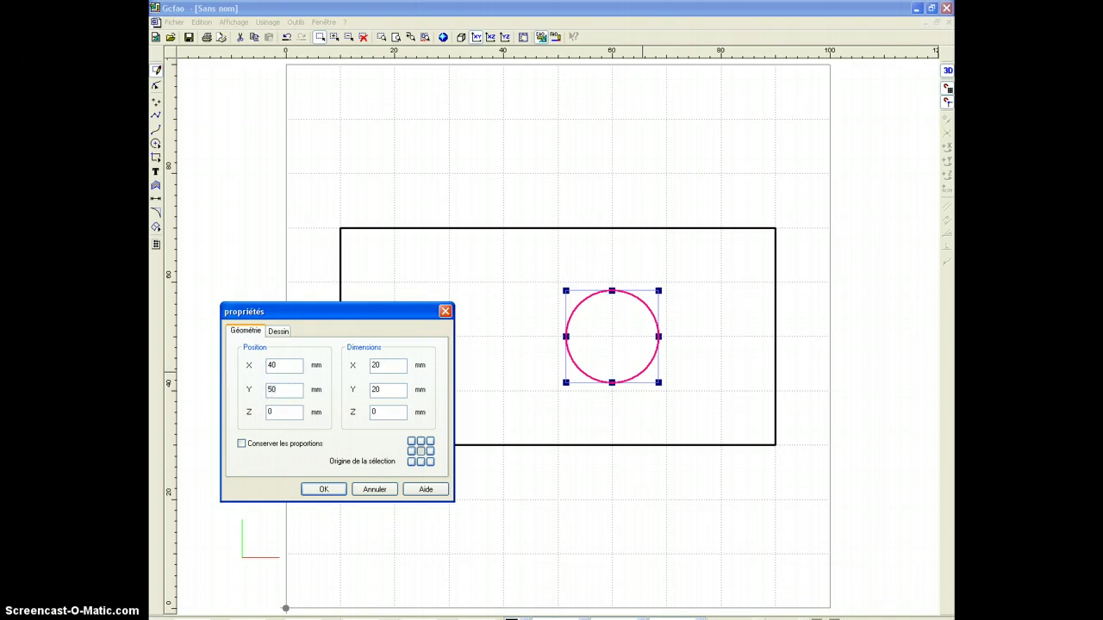
{"action": "left_click", "coordinate": [317, 488]}
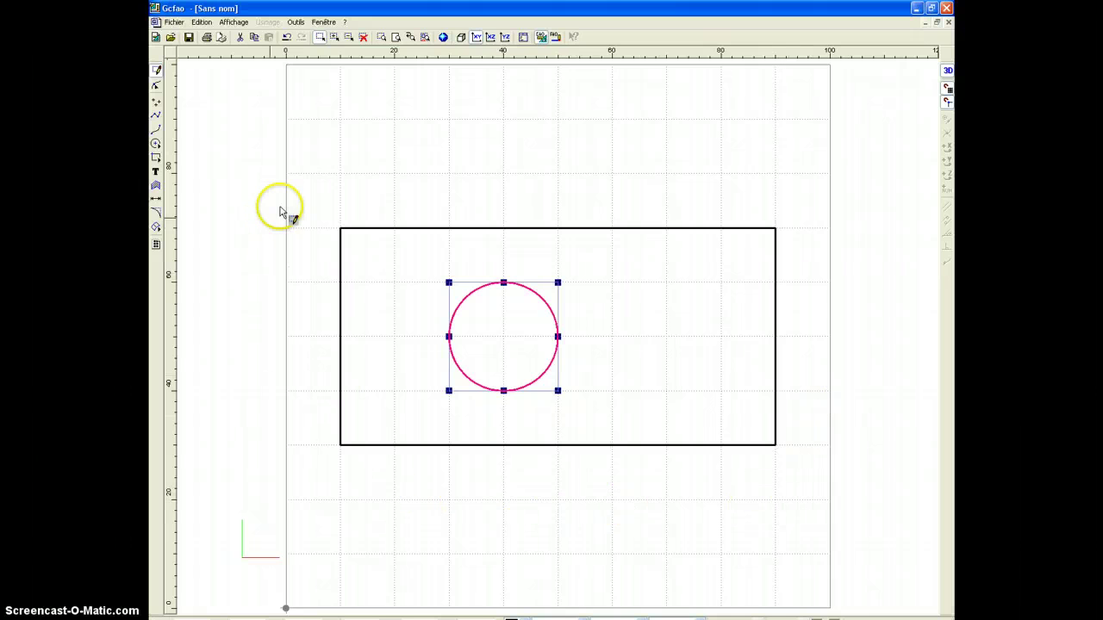
Save the drawing as essai.grl and deselect the circle.
{"action": "left_click", "coordinate": [189, 38]}
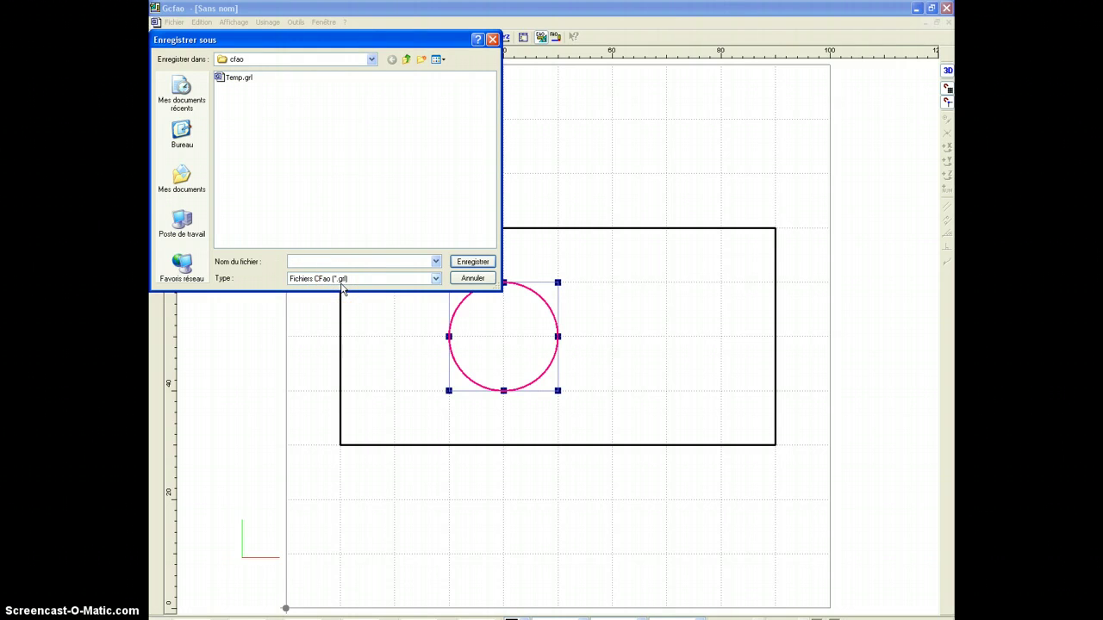
{"action": "left_click", "coordinate": [311, 260]}
{"action": "left_click", "coordinate": [487, 261]}
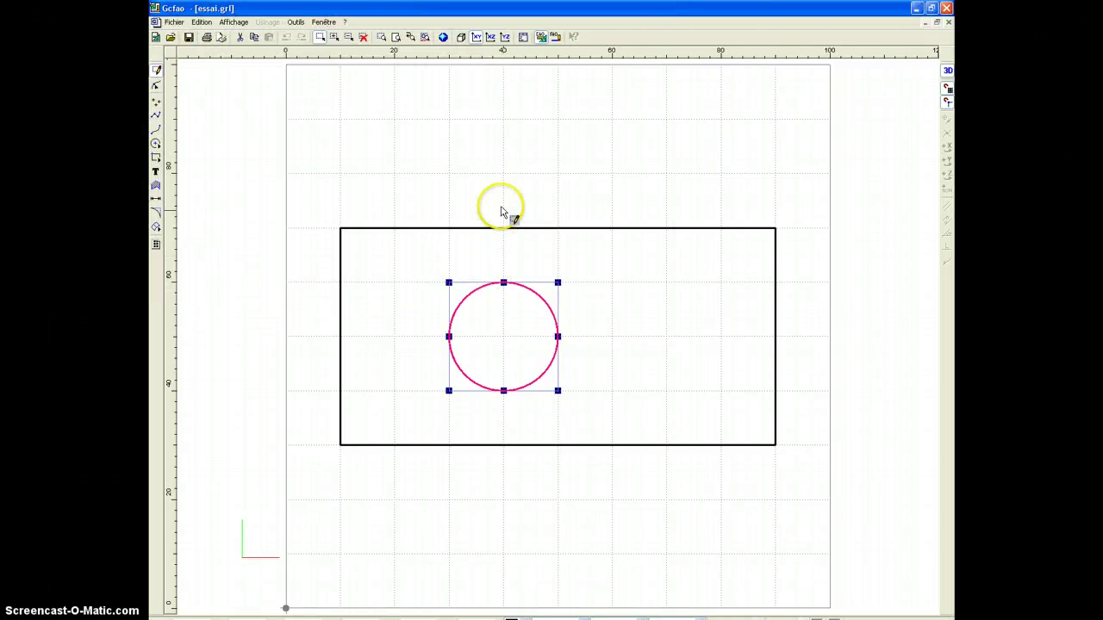
{"action": "left_click", "coordinate": [502, 211]}
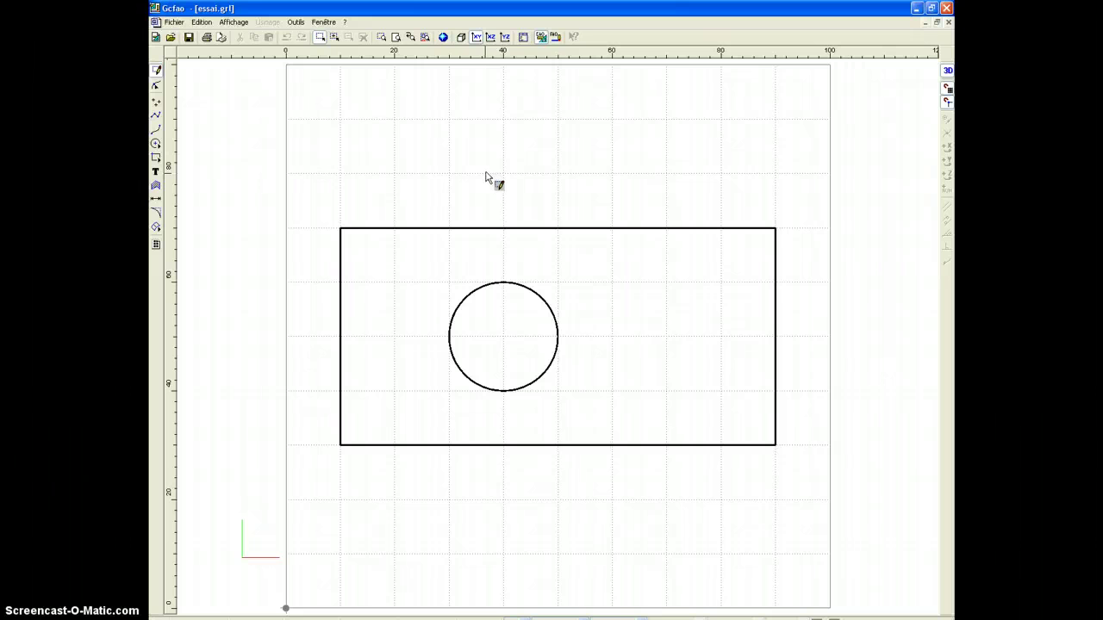
Switch to the FAO module and accept the stock as Plastique tendre, 100 x 100 mm and 3 mm thick.
{"action": "left_click", "coordinate": [556, 37]}
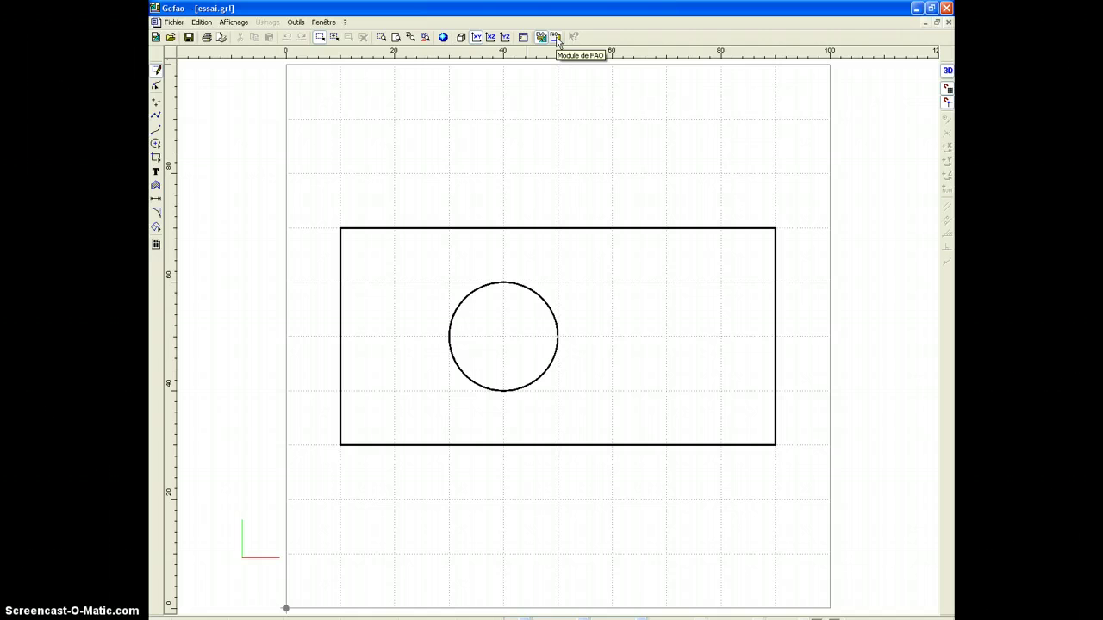
{"action": "left_click", "coordinate": [556, 37]}
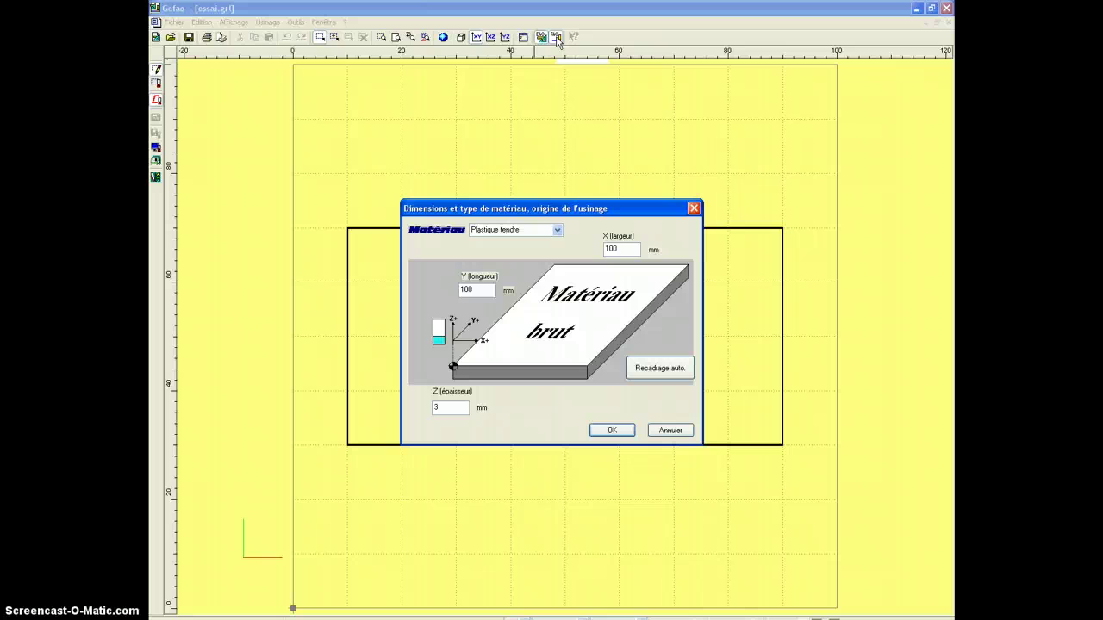
{"action": "left_click", "coordinate": [558, 231]}
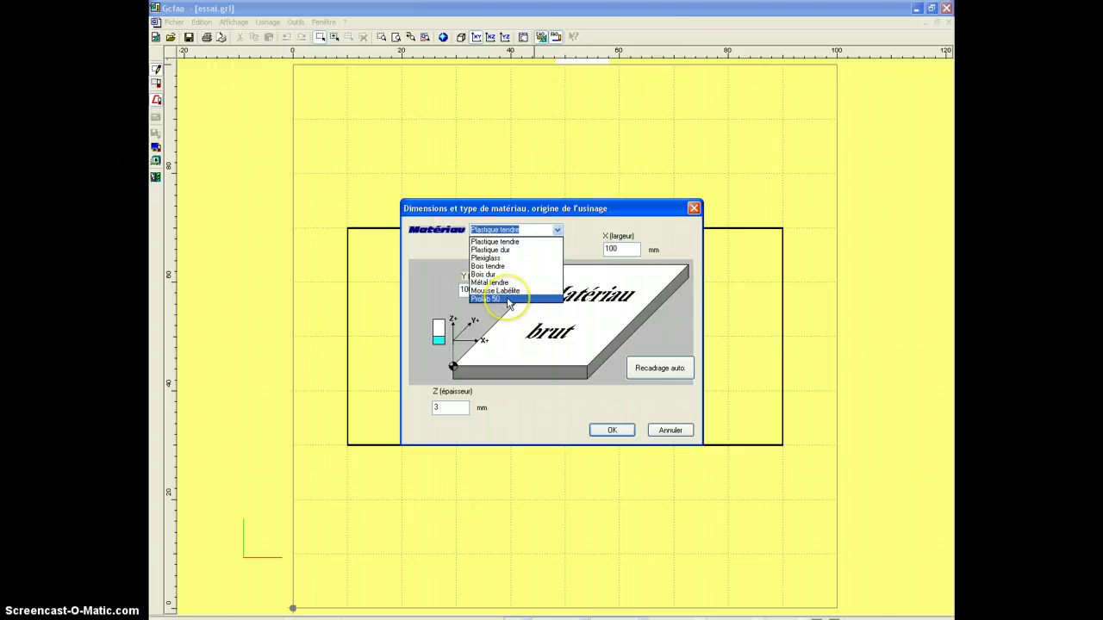
{"action": "left_click", "coordinate": [509, 227]}
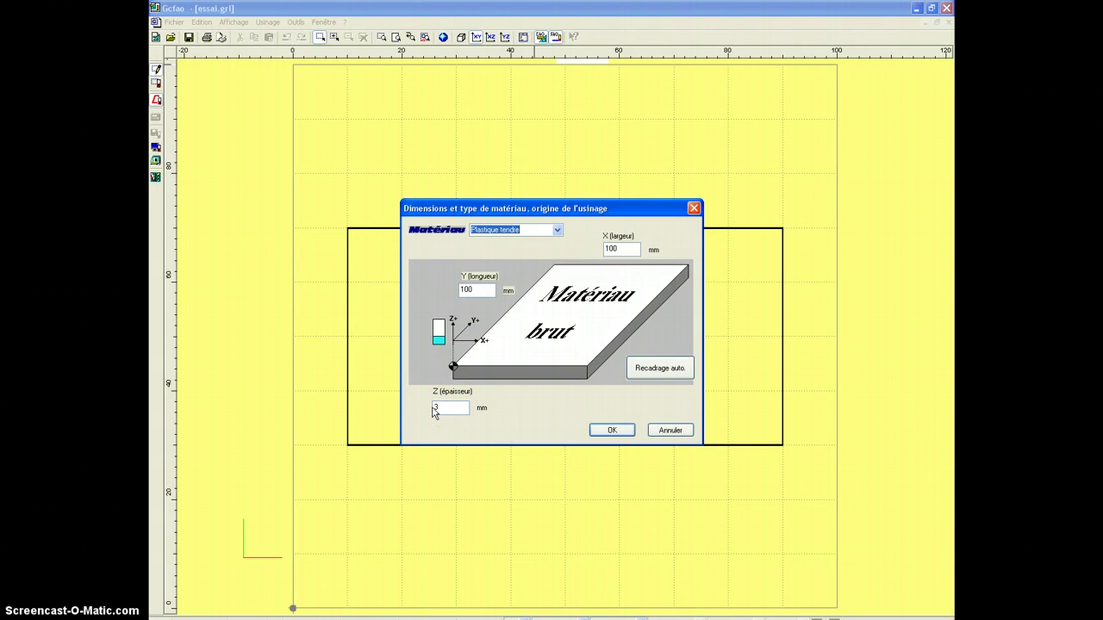
{"action": "left_click", "coordinate": [439, 407]}
{"action": "left_click", "coordinate": [613, 430]}
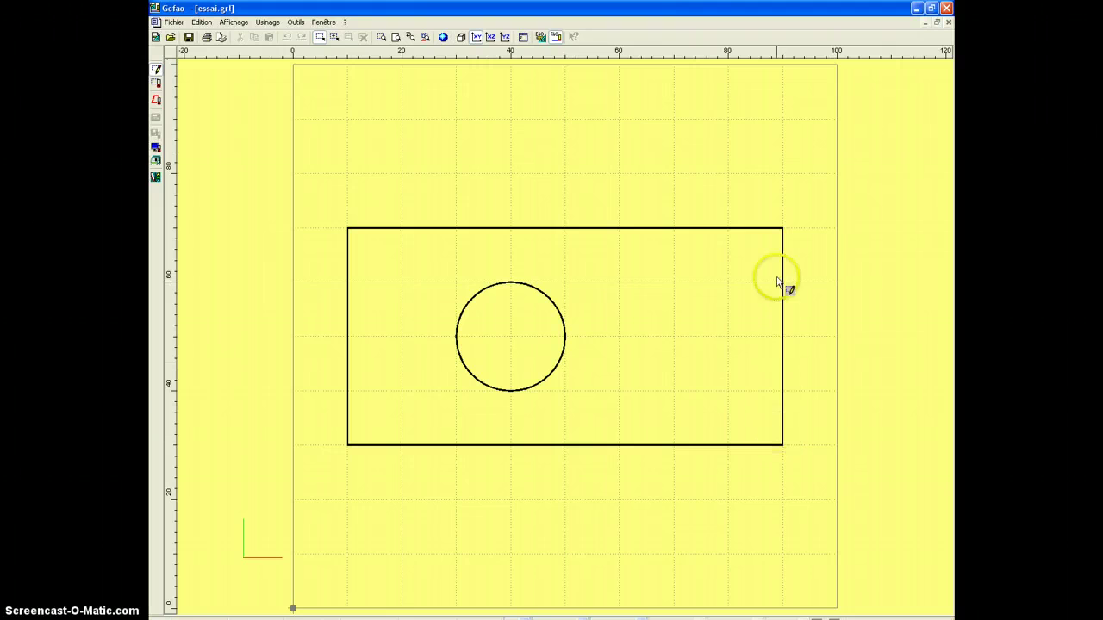
Create a new machining operation on the rectangle with milling tool 15, Fraise 2 tailles D=3.17mm.
{"action": "right_click", "coordinate": [480, 228]}
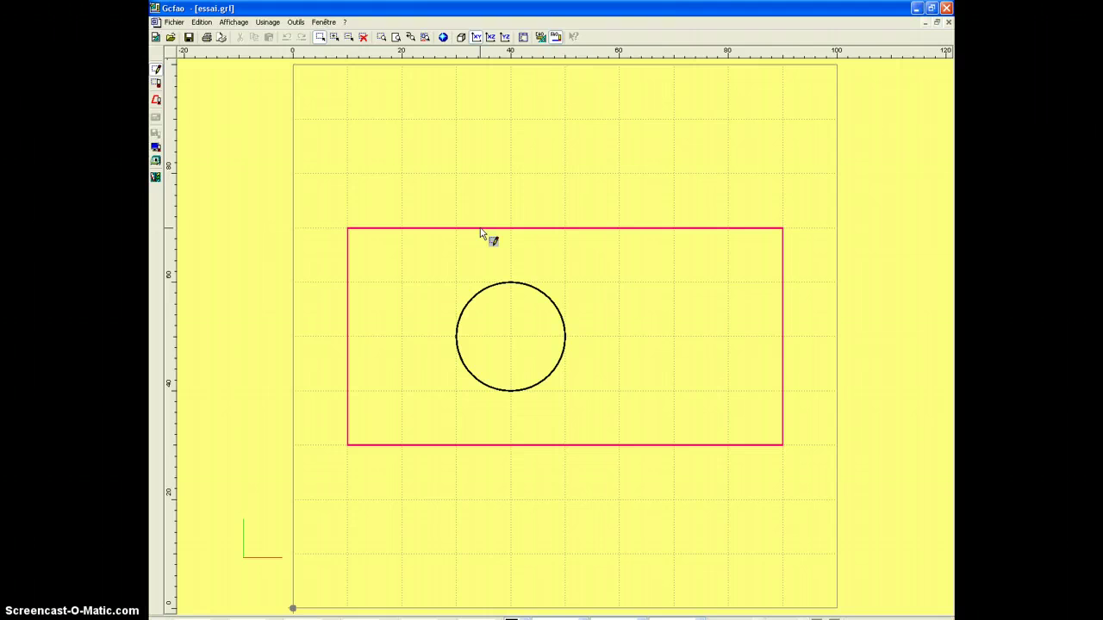
{"action": "right_click", "coordinate": [481, 232]}
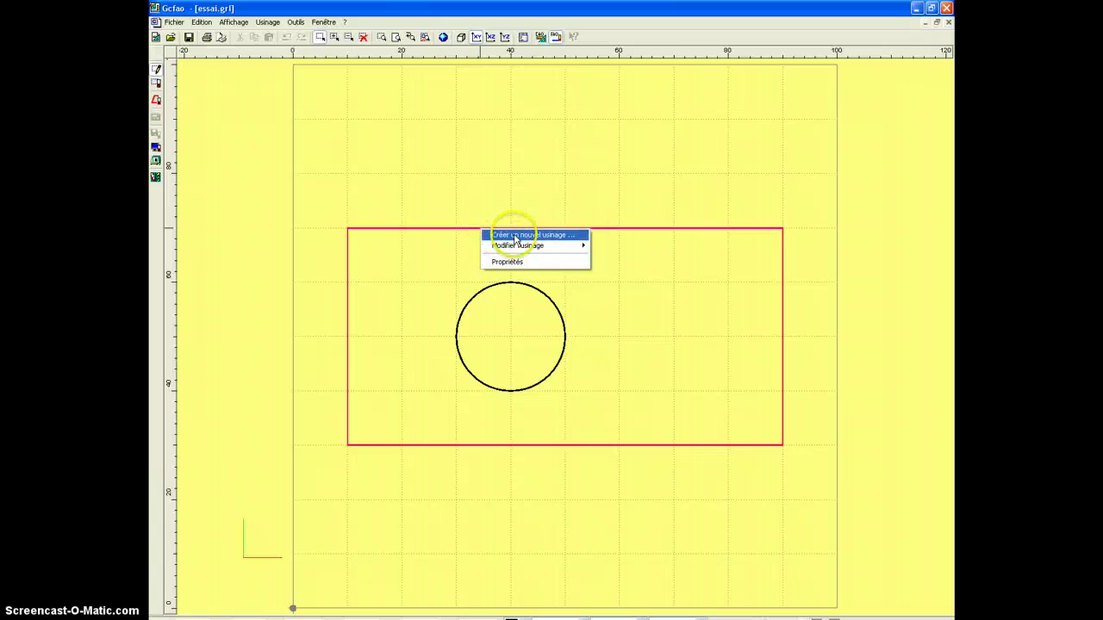
{"action": "left_click", "coordinate": [515, 235]}
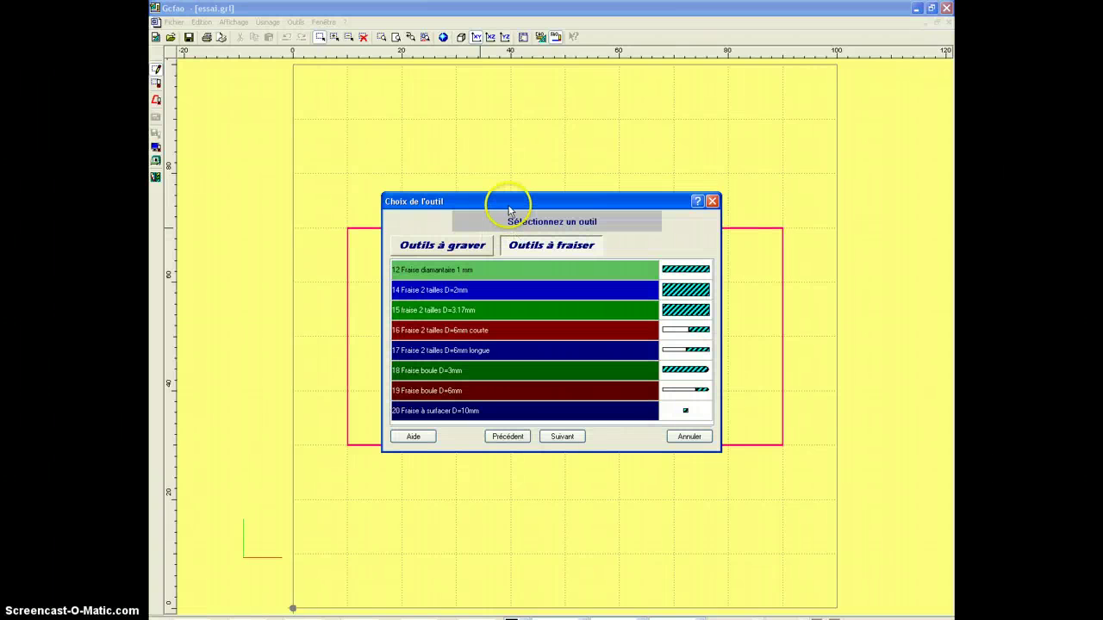
{"action": "left_click", "coordinate": [499, 204]}
{"action": "left_click_drag", "start_coordinate": [498, 204], "coordinate": [716, 192]}
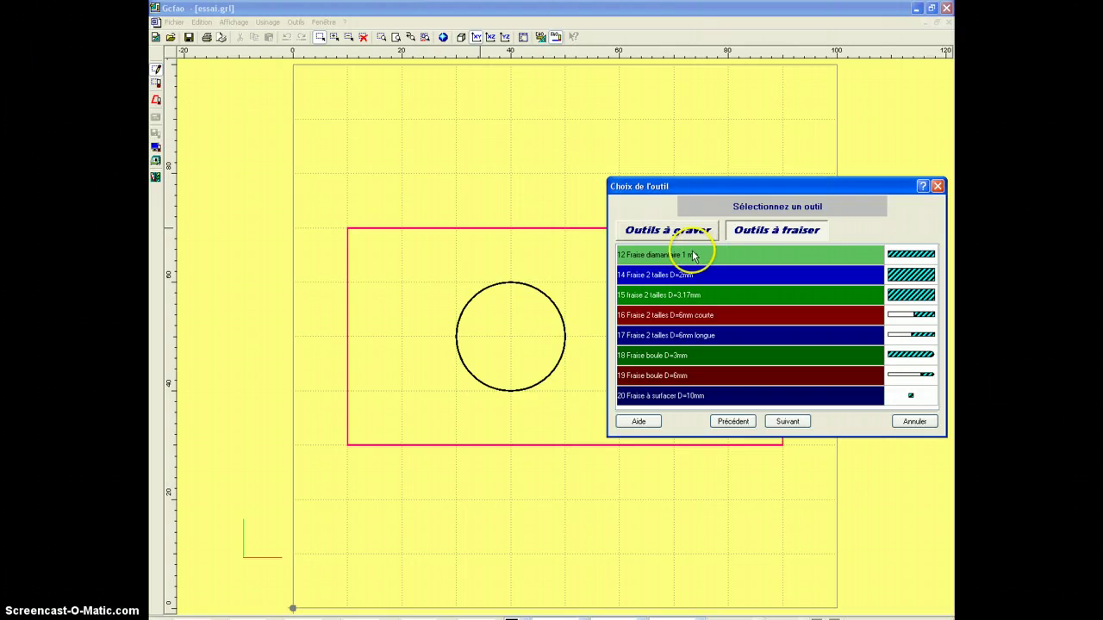
{"action": "left_click", "coordinate": [699, 296]}
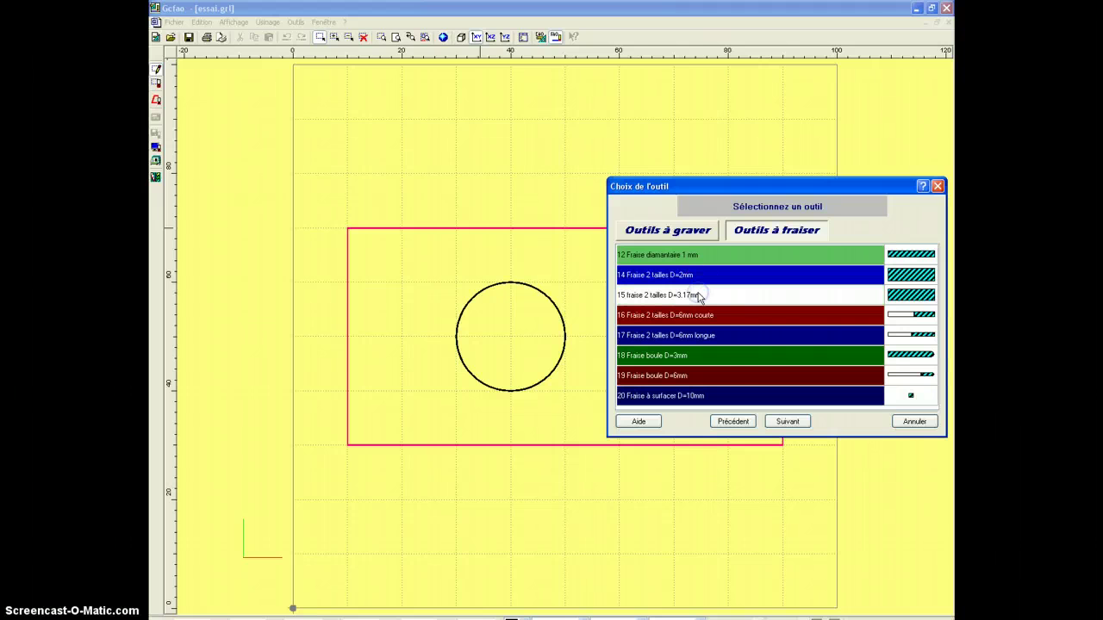
{"action": "left_click", "coordinate": [786, 421]}
Try interior contouring of the rectangle at the 3 mm cut-through depth with the proposed cutting values, and undo the operation.
{"action": "left_click_drag", "start_coordinate": [557, 193], "coordinate": [729, 200]}
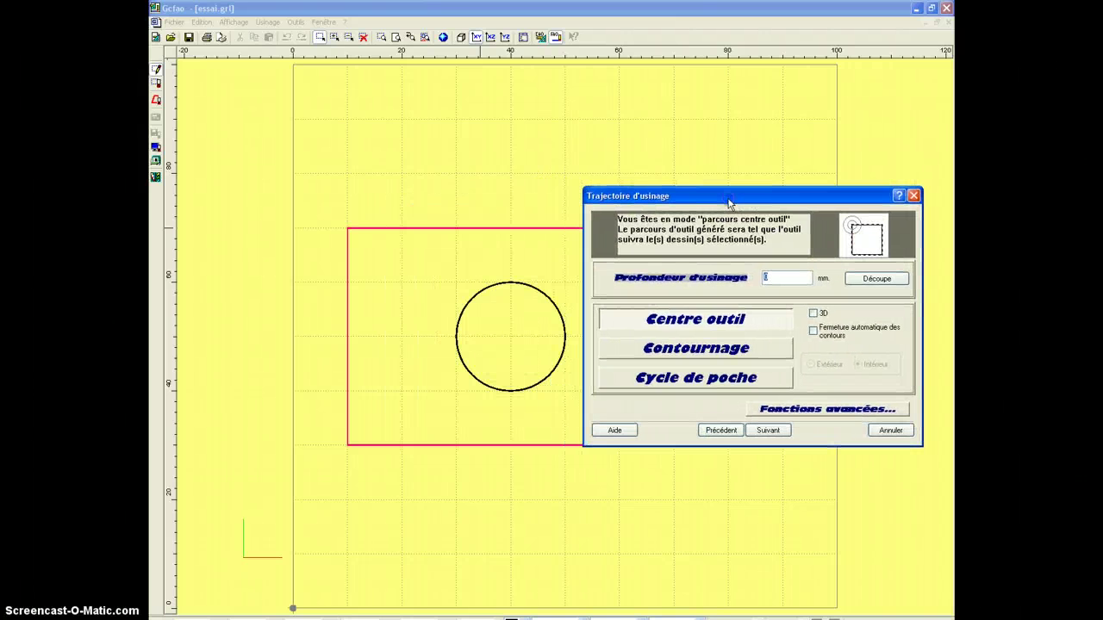
{"action": "double_click", "coordinate": [764, 276]}
{"action": "left_click", "coordinate": [874, 279]}
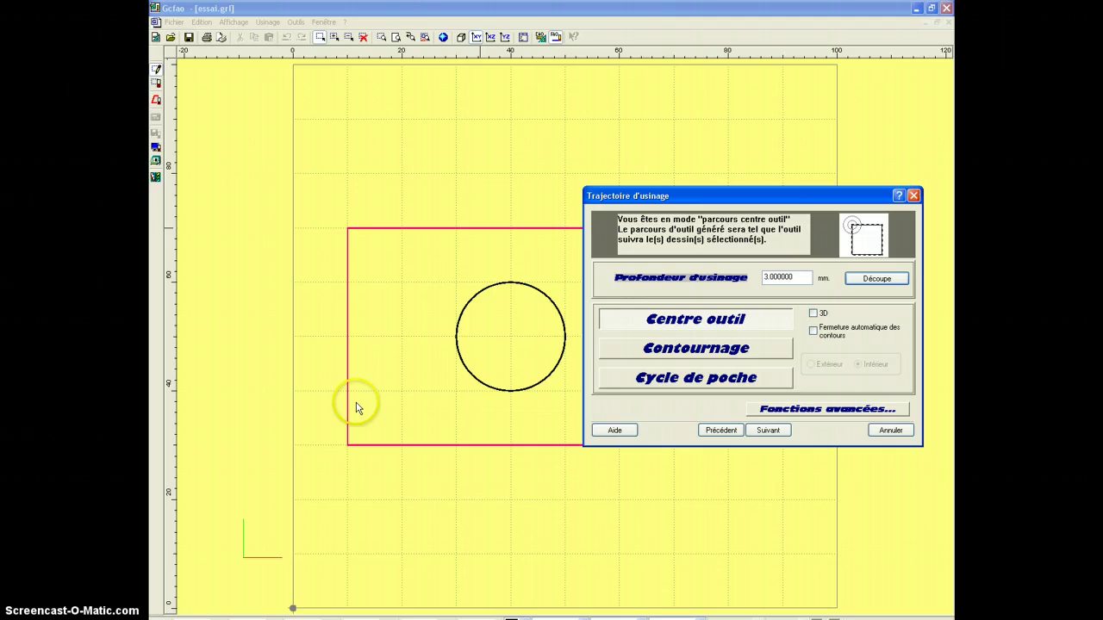
{"action": "left_click", "coordinate": [680, 352]}
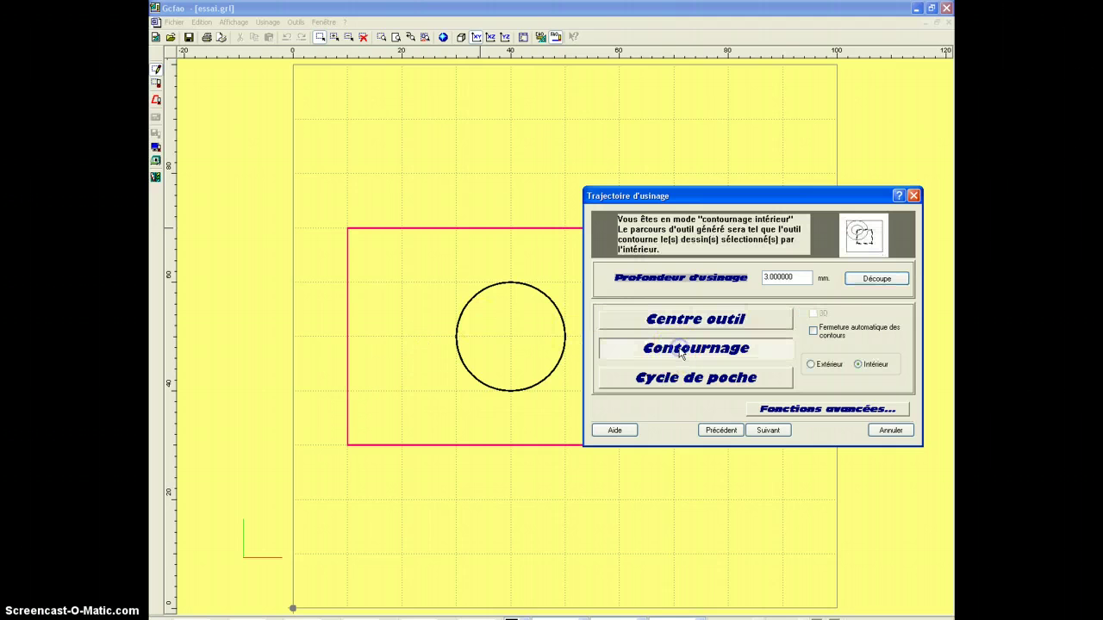
{"action": "left_click", "coordinate": [858, 364]}
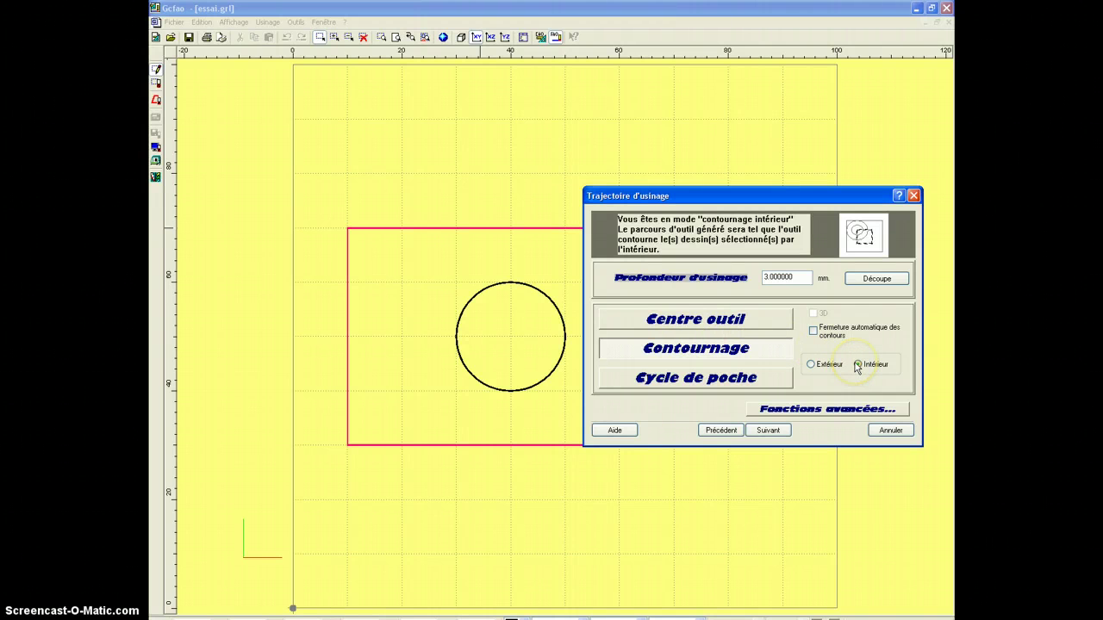
{"action": "left_click", "coordinate": [776, 433]}
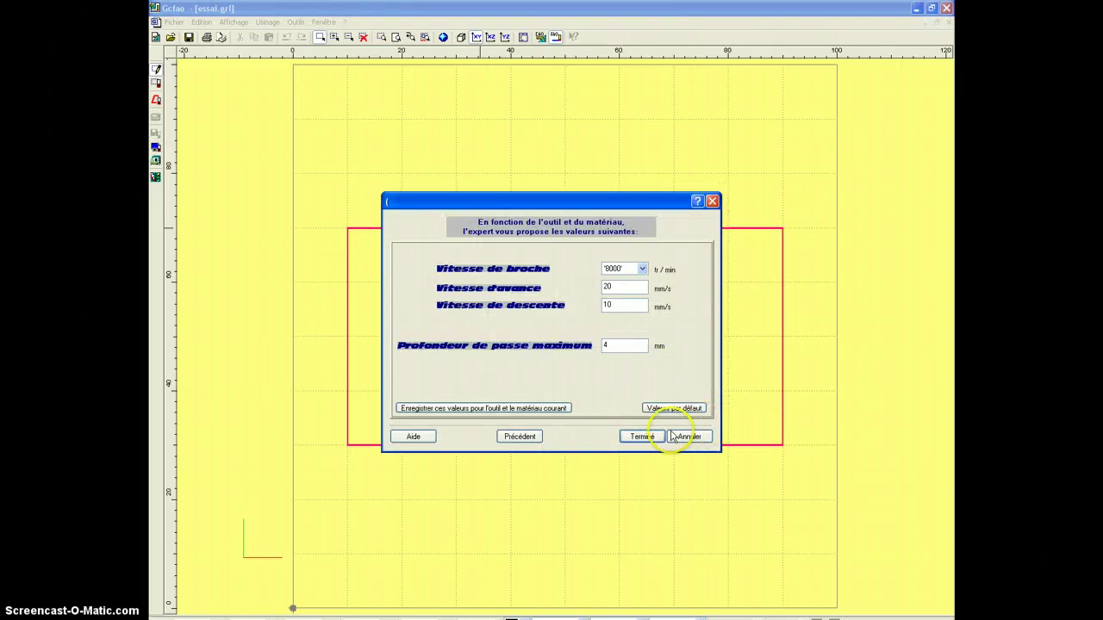
{"action": "left_click", "coordinate": [642, 437]}
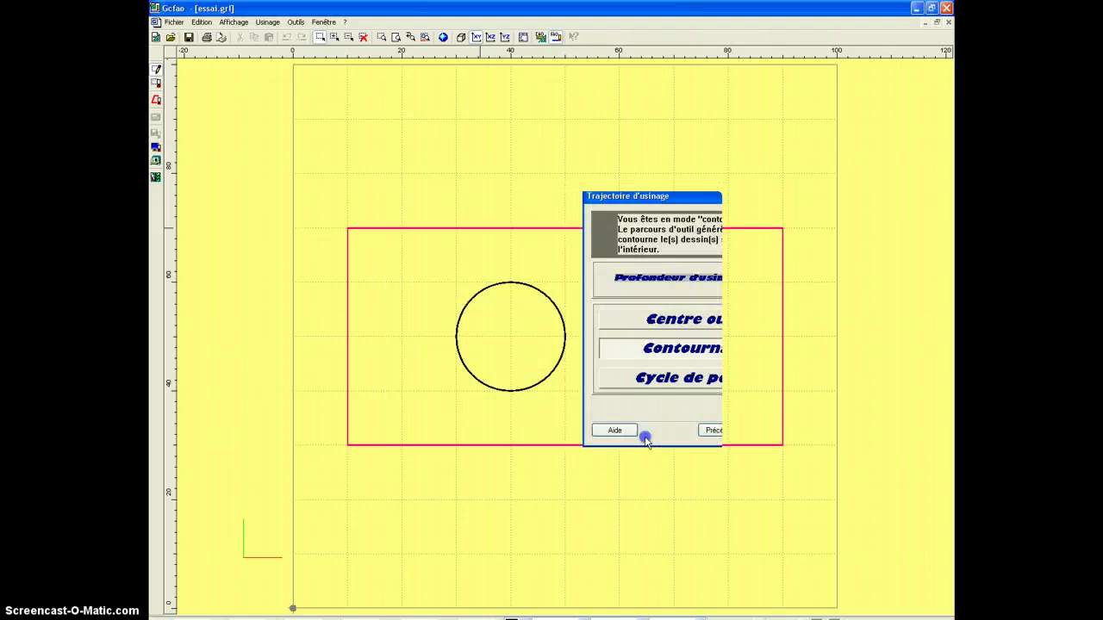
{"action": "left_click", "coordinate": [156, 102]}
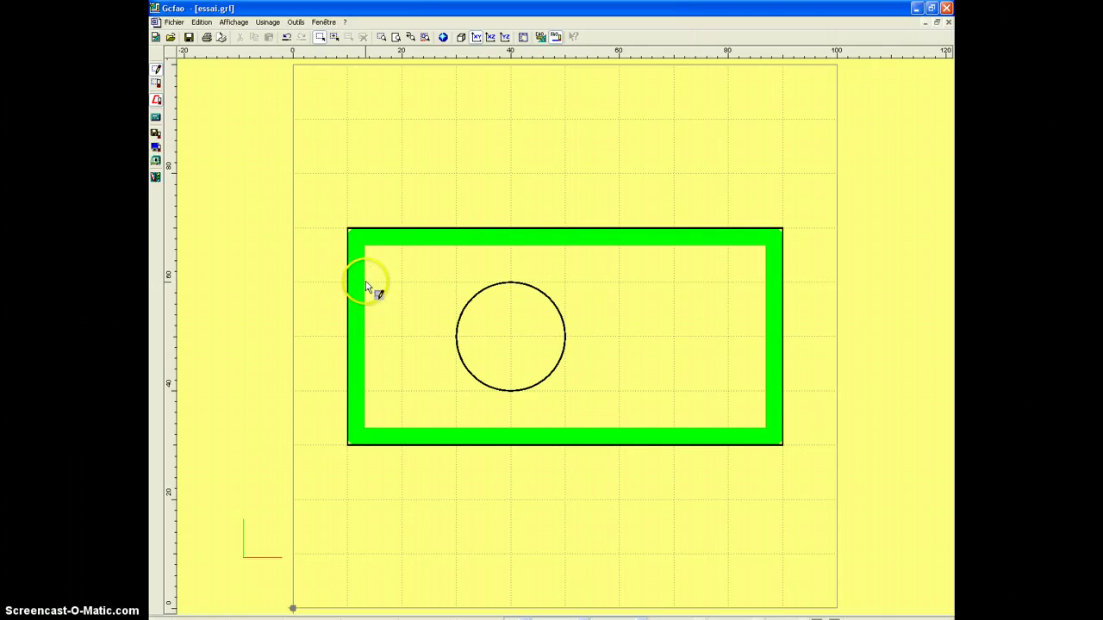
{"action": "key", "text": "ctrl+z"}
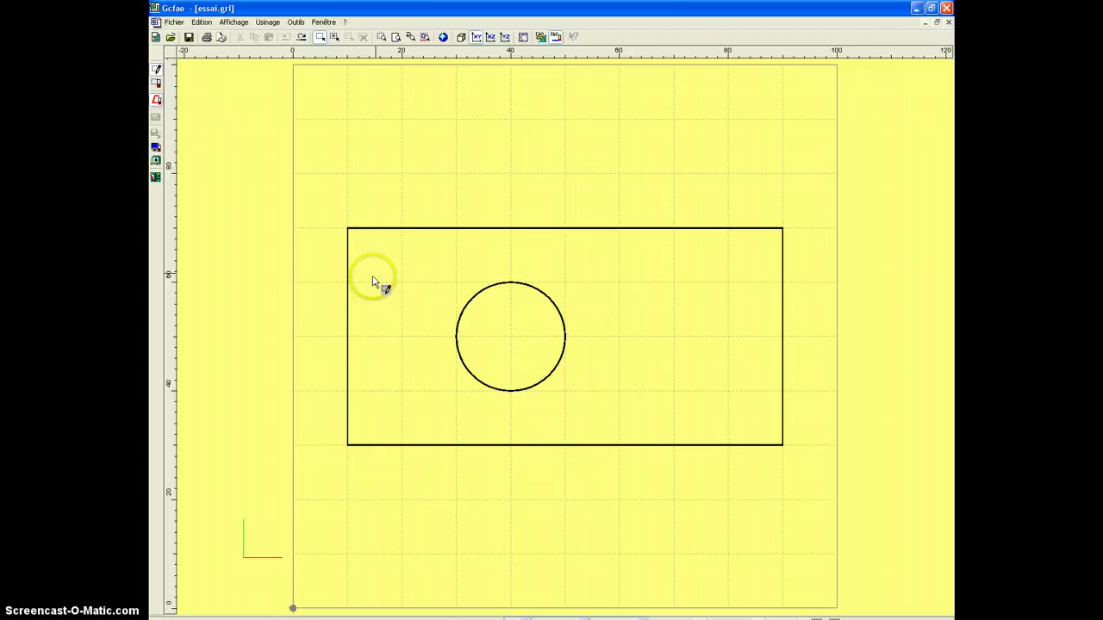
Start a new machining operation on the rectangle using the Fraise 2 tailles D=3.17mm tool.
{"action": "left_click", "coordinate": [428, 229]}
{"action": "right_click", "coordinate": [429, 229]}
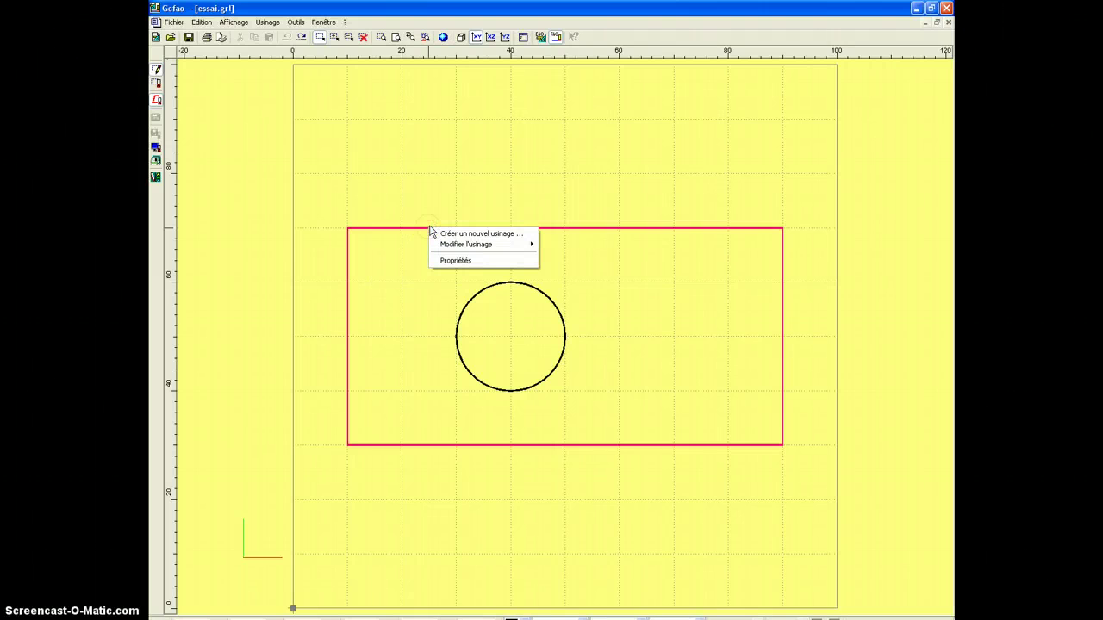
{"action": "left_click", "coordinate": [450, 233]}
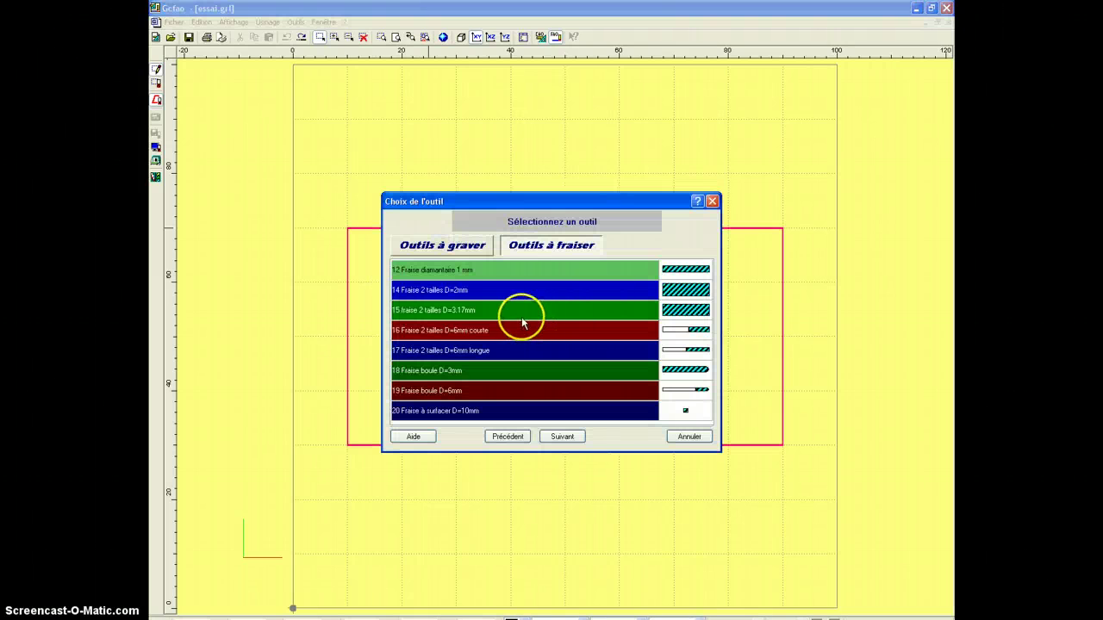
{"action": "left_click", "coordinate": [493, 311]}
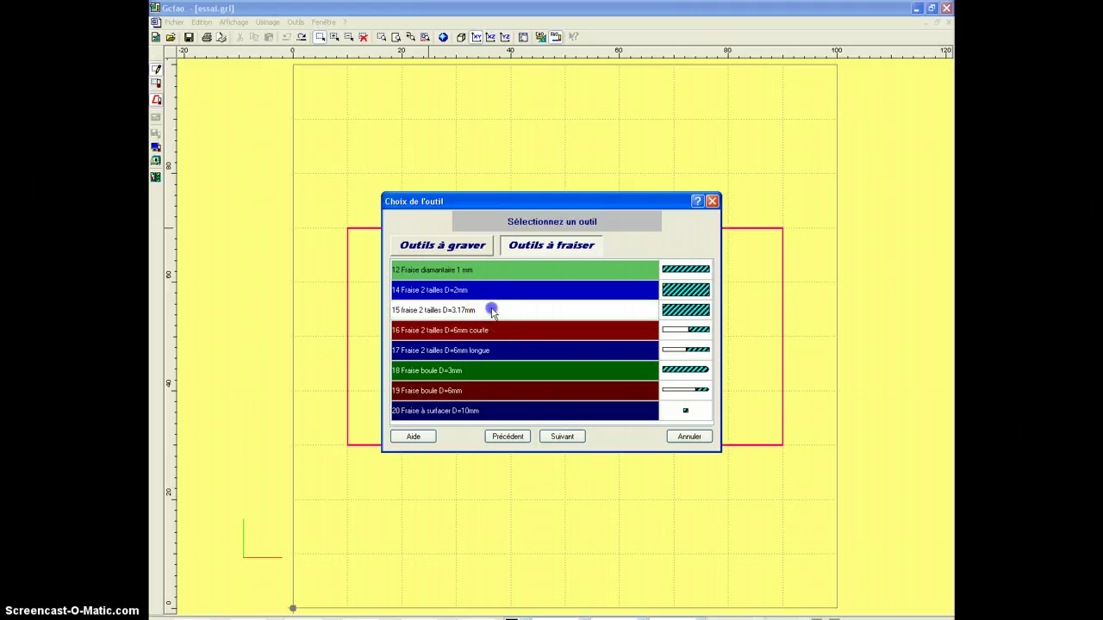
{"action": "left_click", "coordinate": [562, 437]}
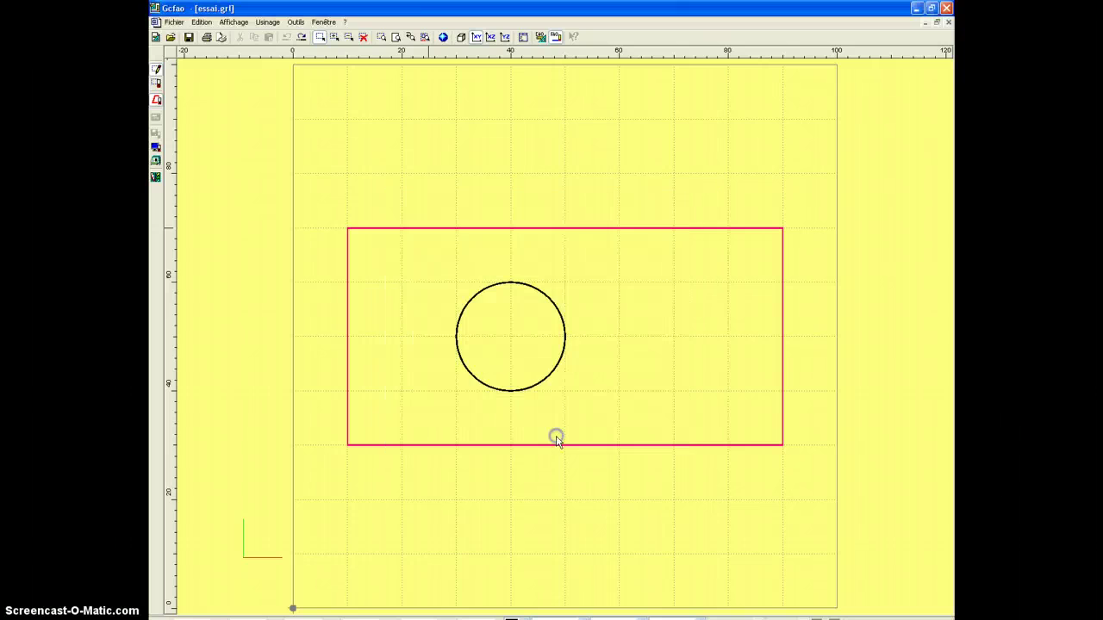
Apply exterior contouring to the rectangle at the 3 mm cut-through depth, accepting the proposed cutting values.
{"action": "left_click", "coordinate": [543, 353]}
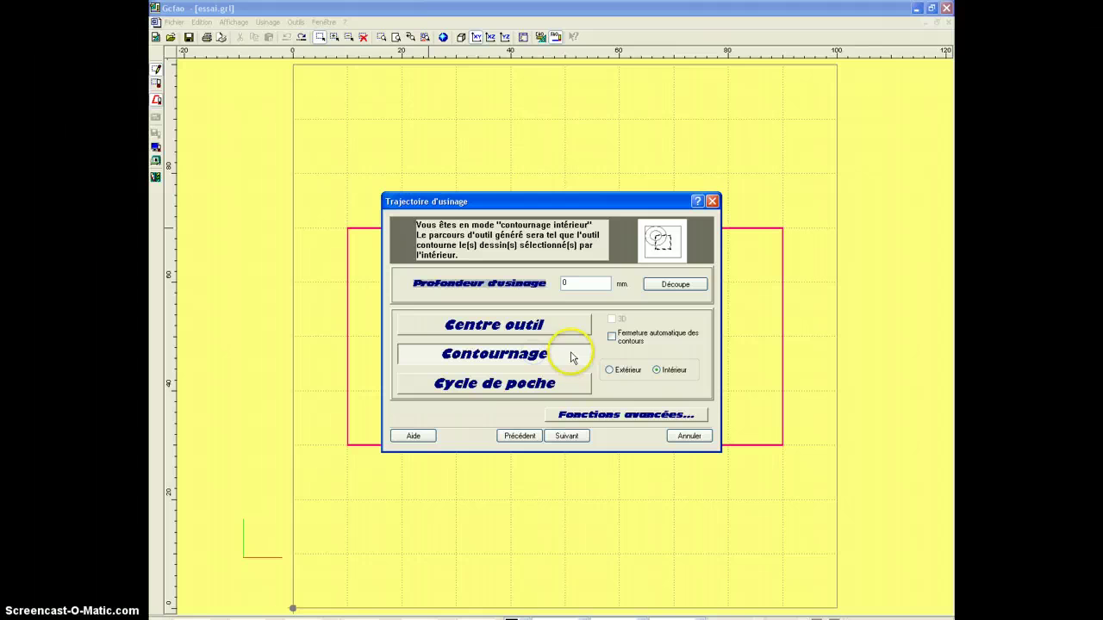
{"action": "left_click", "coordinate": [609, 370]}
{"action": "left_click", "coordinate": [664, 287]}
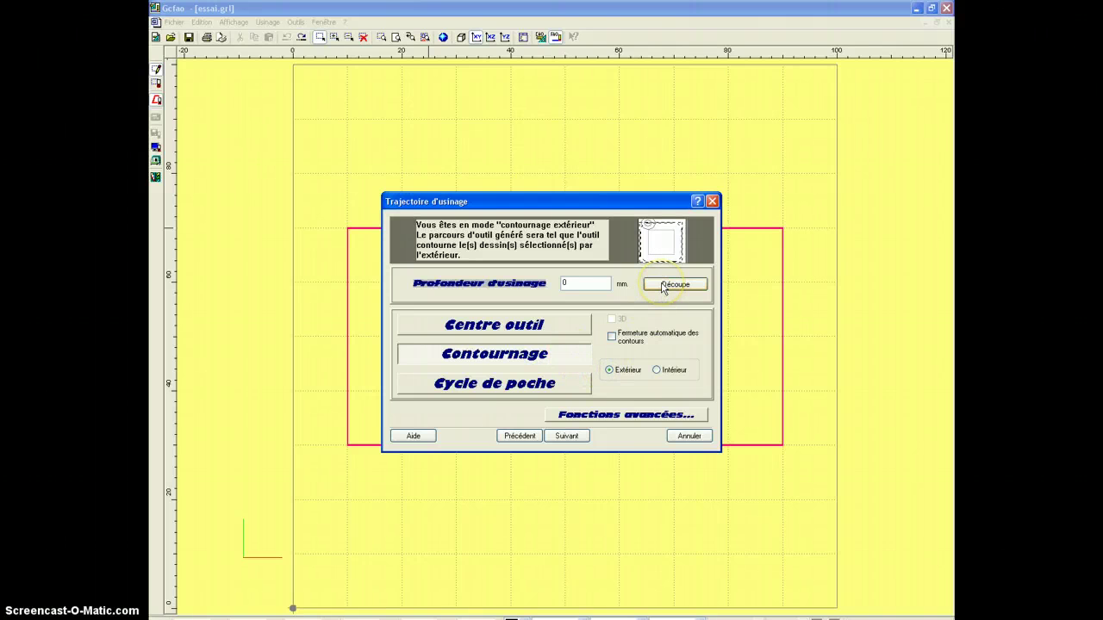
{"action": "left_click", "coordinate": [567, 436]}
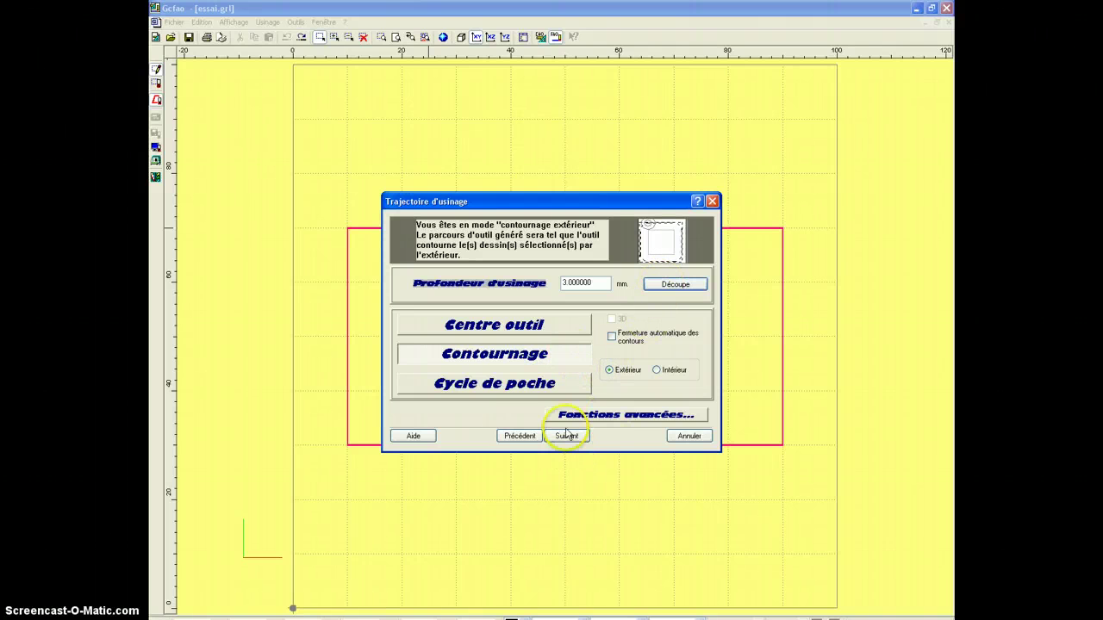
{"action": "left_click", "coordinate": [639, 436]}
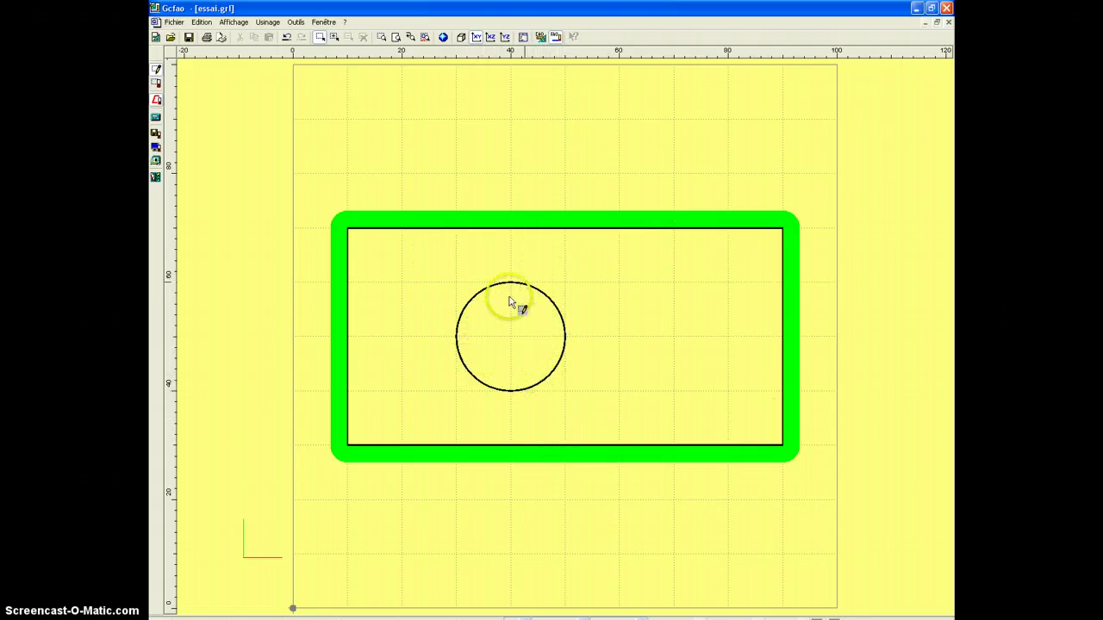
Create a new machining operation on the circle with milling tool 15, Fraise 2 tailles D=3.17mm.
{"action": "left_click", "coordinate": [472, 380]}
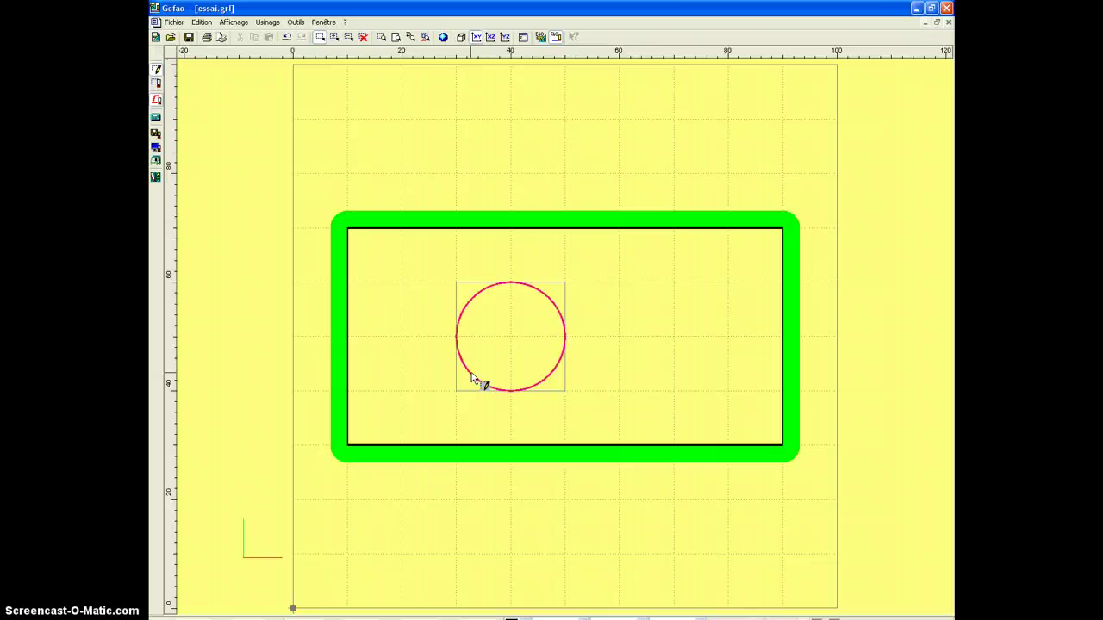
{"action": "right_click", "coordinate": [472, 379]}
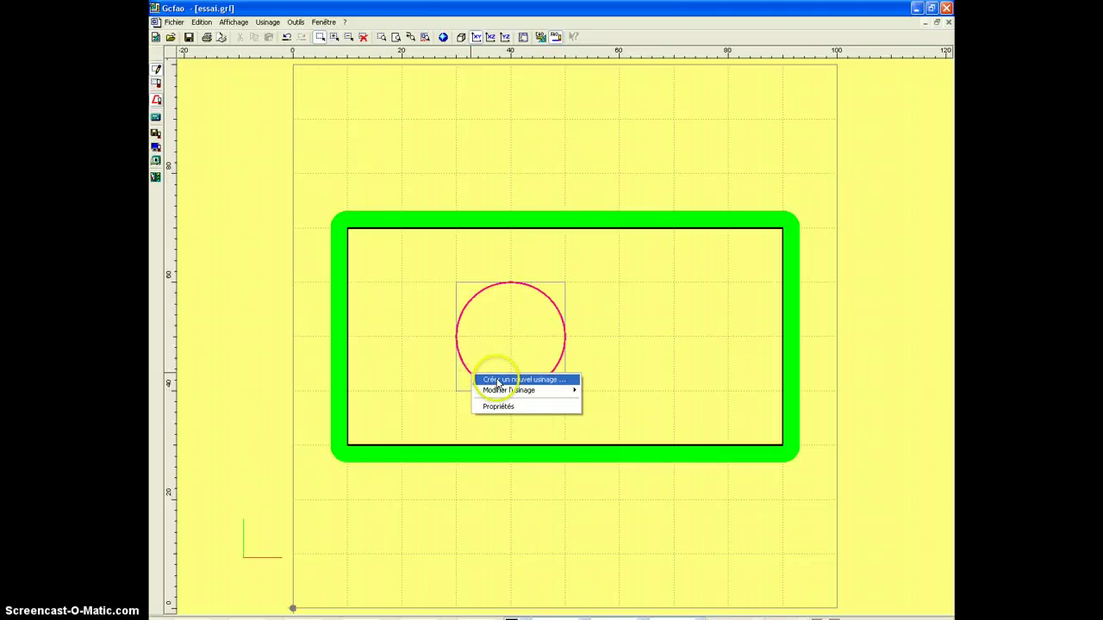
{"action": "left_click", "coordinate": [498, 382]}
{"action": "left_click", "coordinate": [483, 310]}
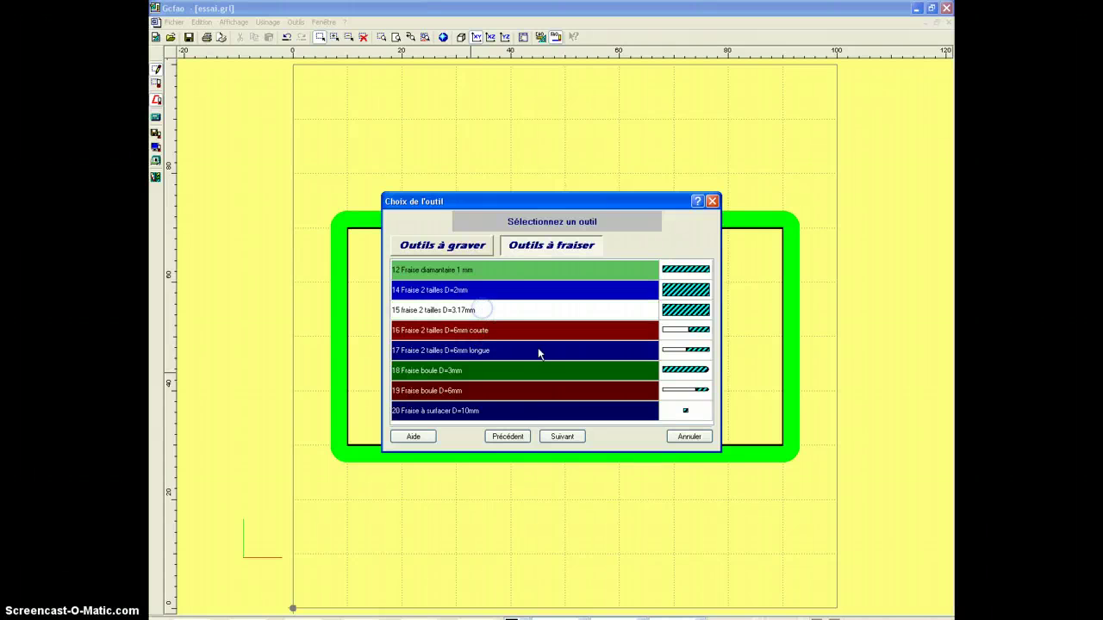
{"action": "left_click", "coordinate": [562, 436]}
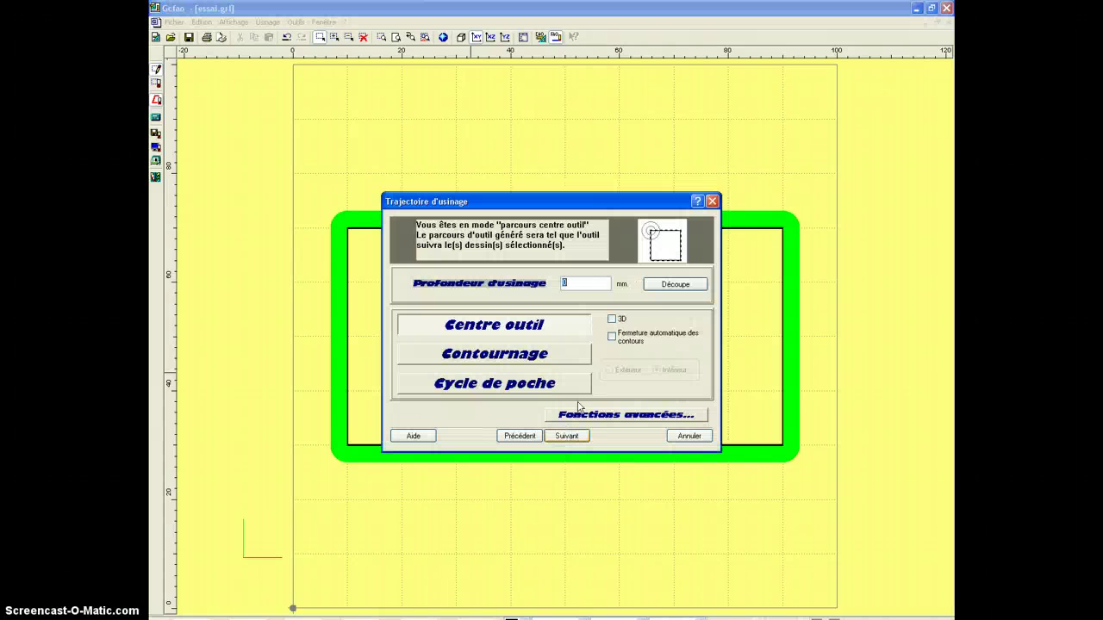
Apply interior contouring to the circle at the 3 mm cut-through depth with the proposed cutting values, and save the file.
{"action": "left_click", "coordinate": [666, 284]}
{"action": "left_click", "coordinate": [525, 354]}
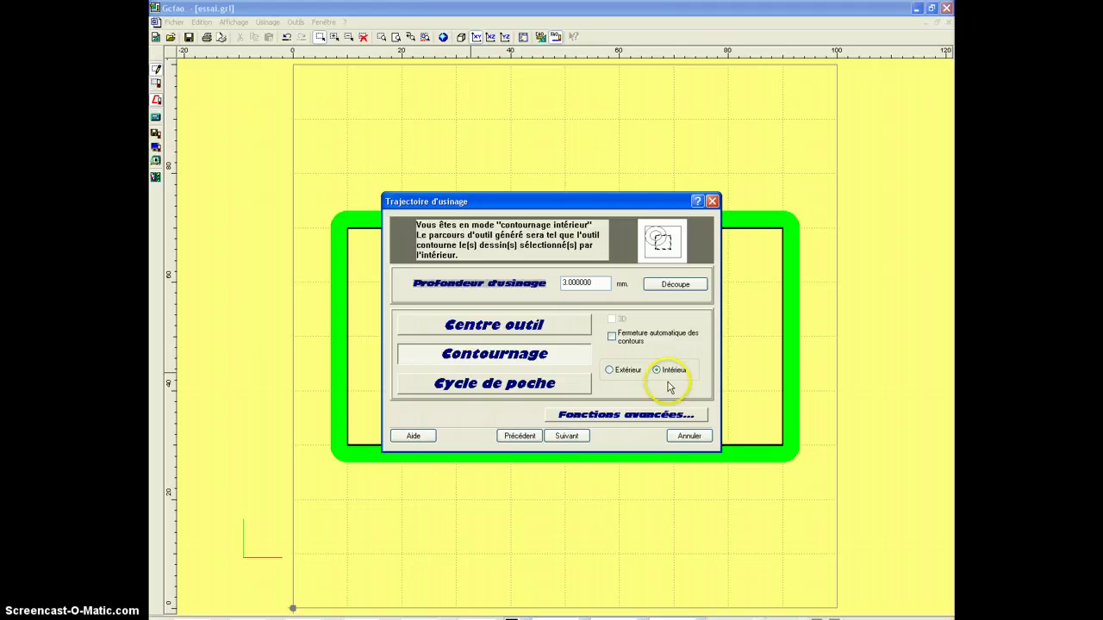
{"action": "left_click", "coordinate": [566, 437]}
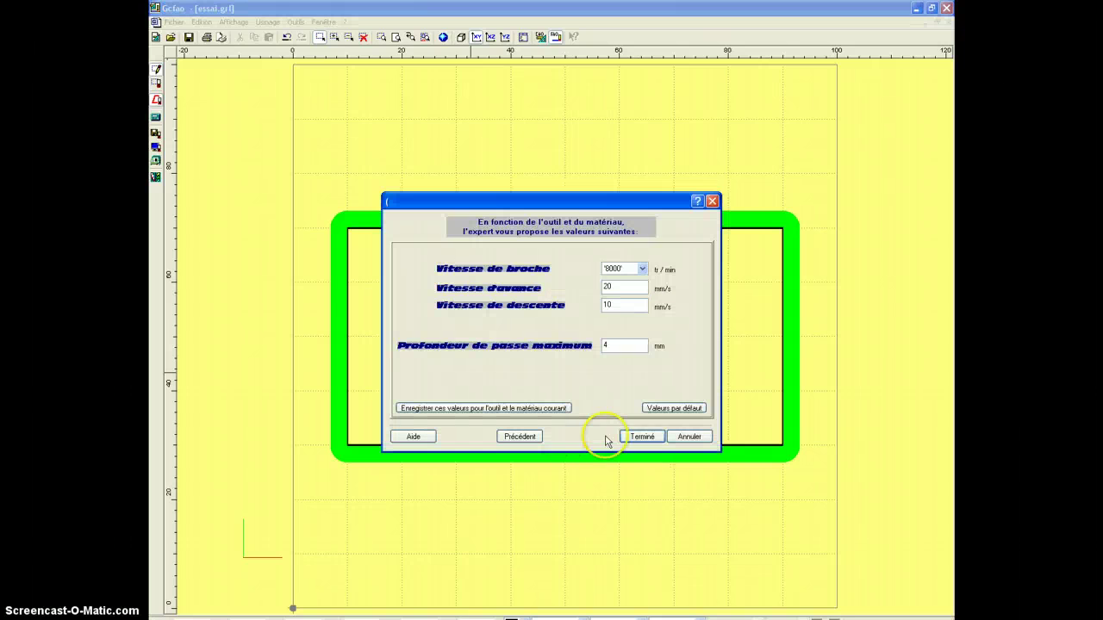
{"action": "left_click", "coordinate": [638, 436]}
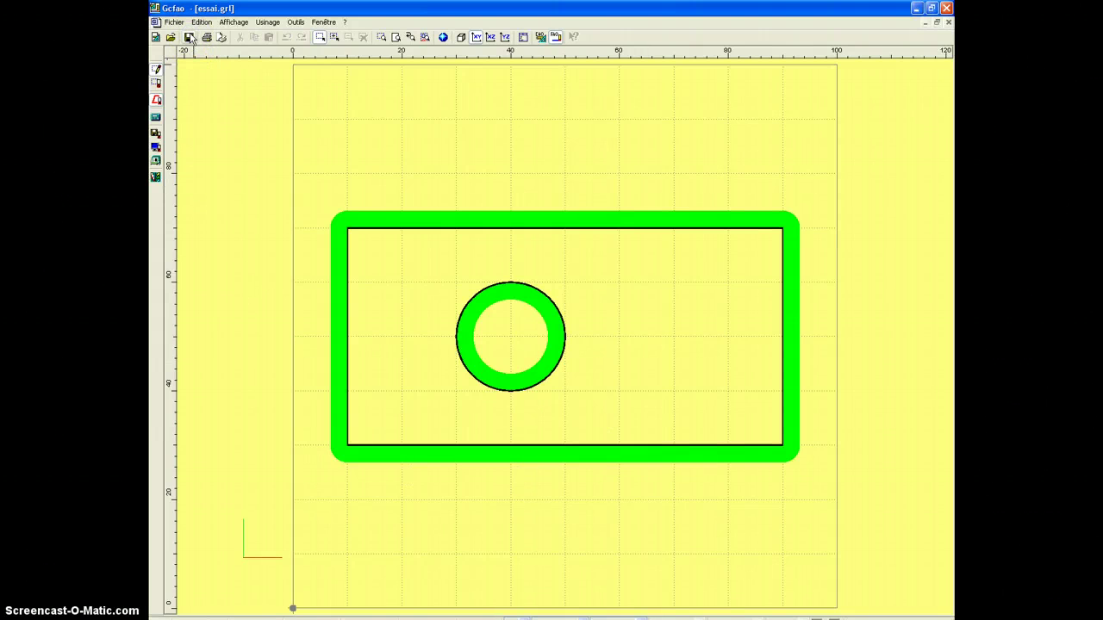
{"action": "left_click", "coordinate": [189, 37]}
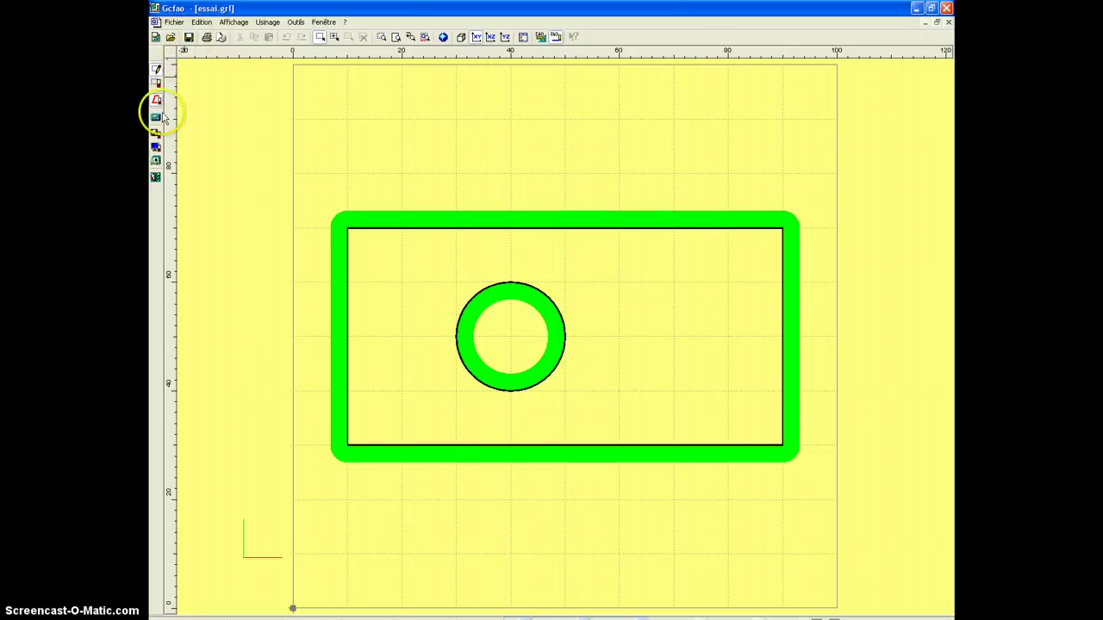
Reorder the operations in the machining report so the circle's interior contouring runs before the rectangle's exterior contouring.
{"action": "left_click", "coordinate": [155, 159]}
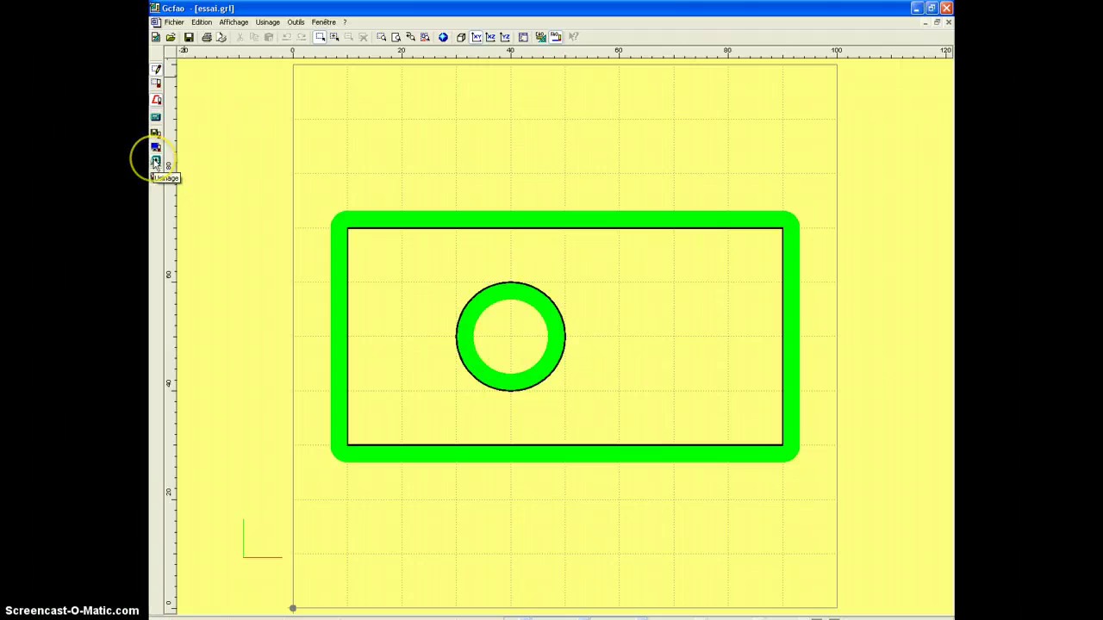
{"action": "left_click", "coordinate": [155, 162]}
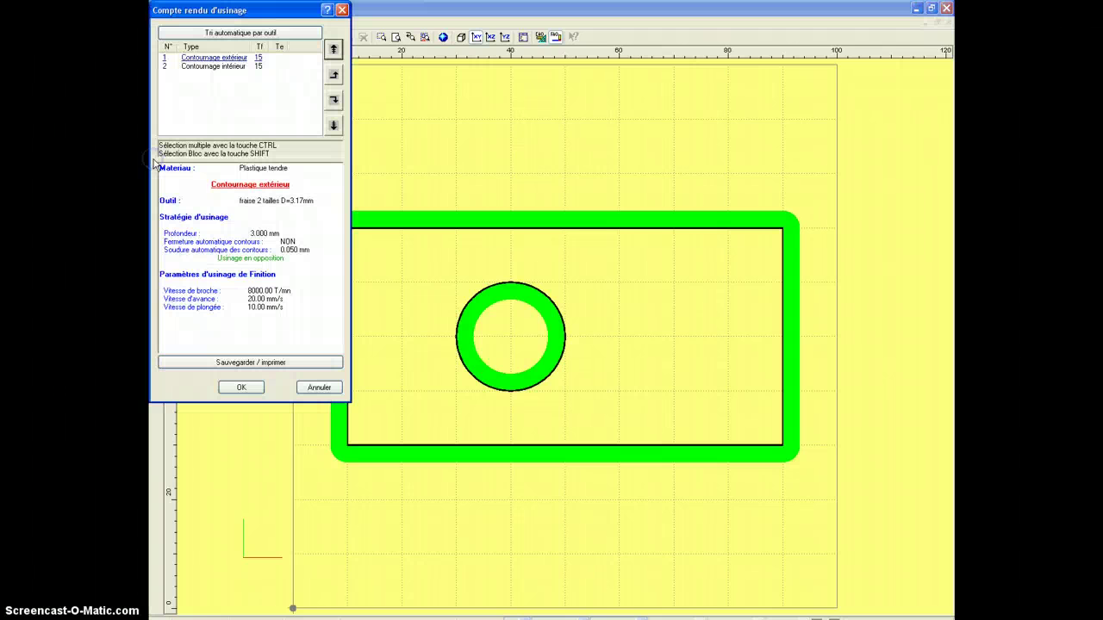
{"action": "left_click", "coordinate": [234, 59]}
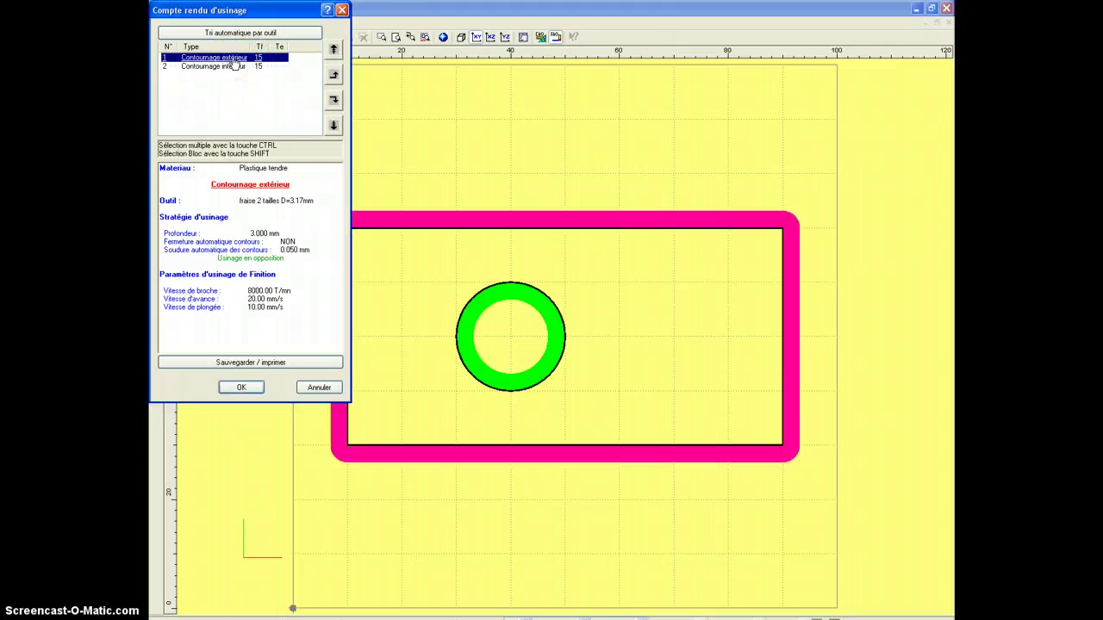
{"action": "left_click", "coordinate": [233, 69]}
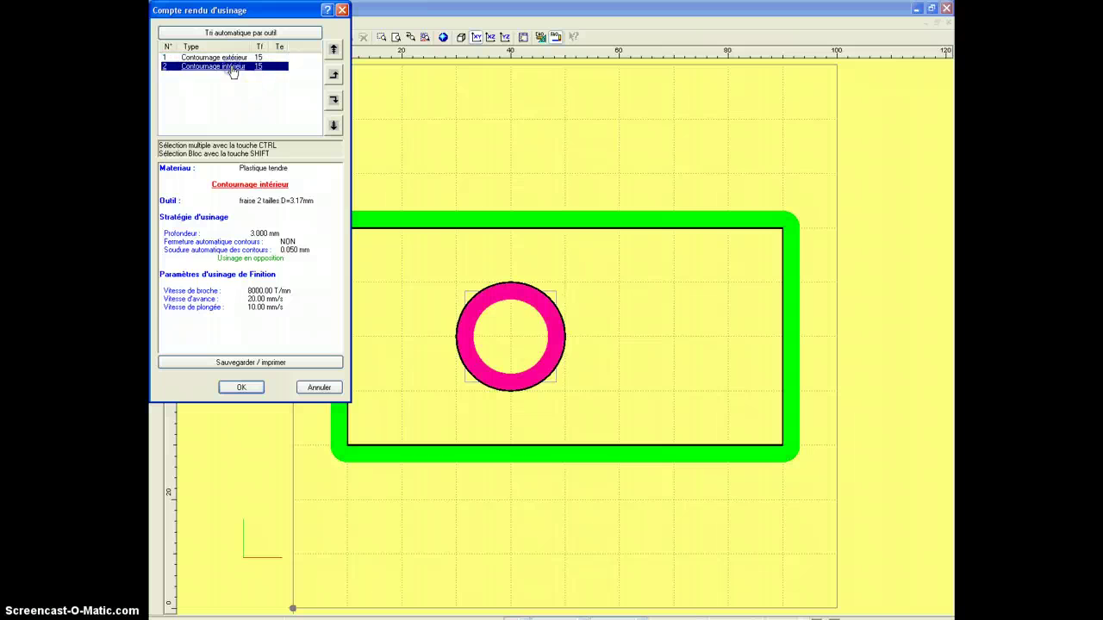
{"action": "left_click", "coordinate": [239, 66]}
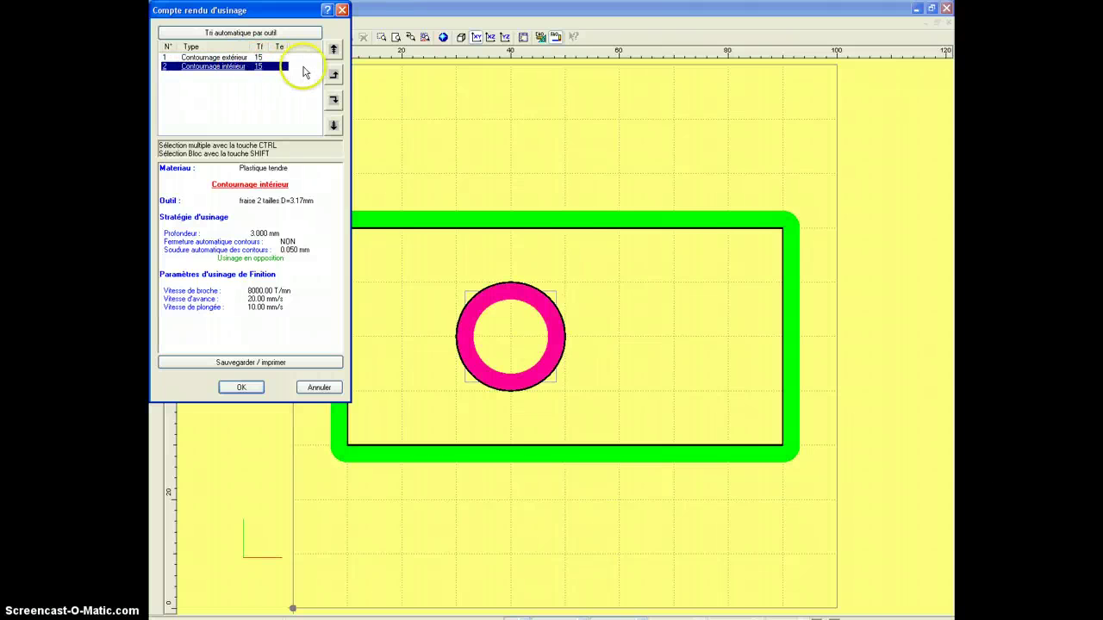
{"action": "left_click", "coordinate": [335, 77]}
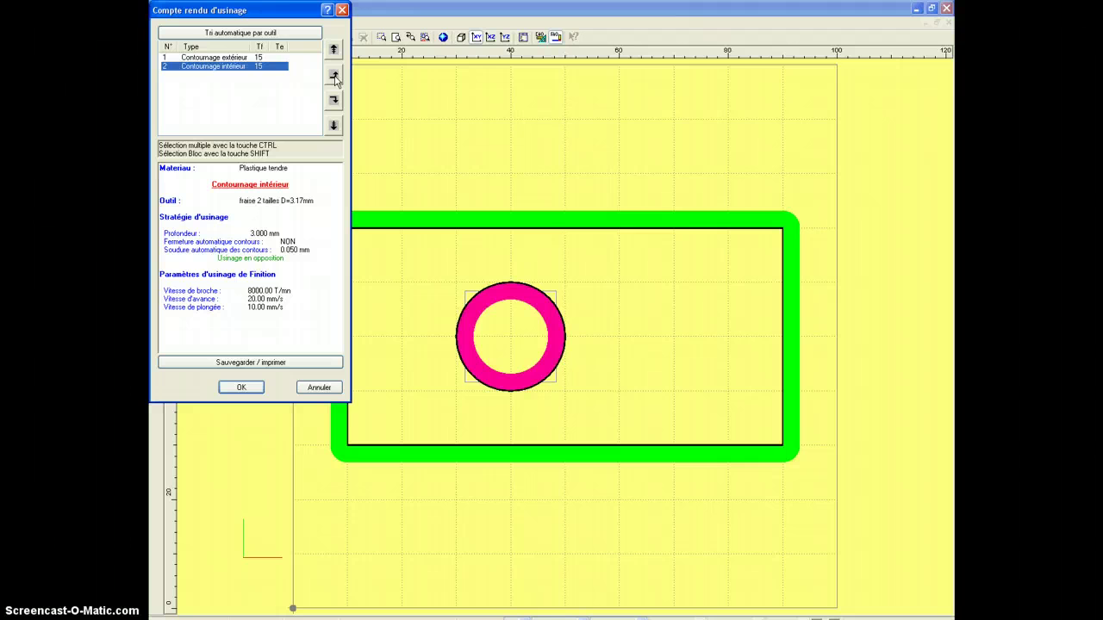
{"action": "left_click", "coordinate": [334, 77]}
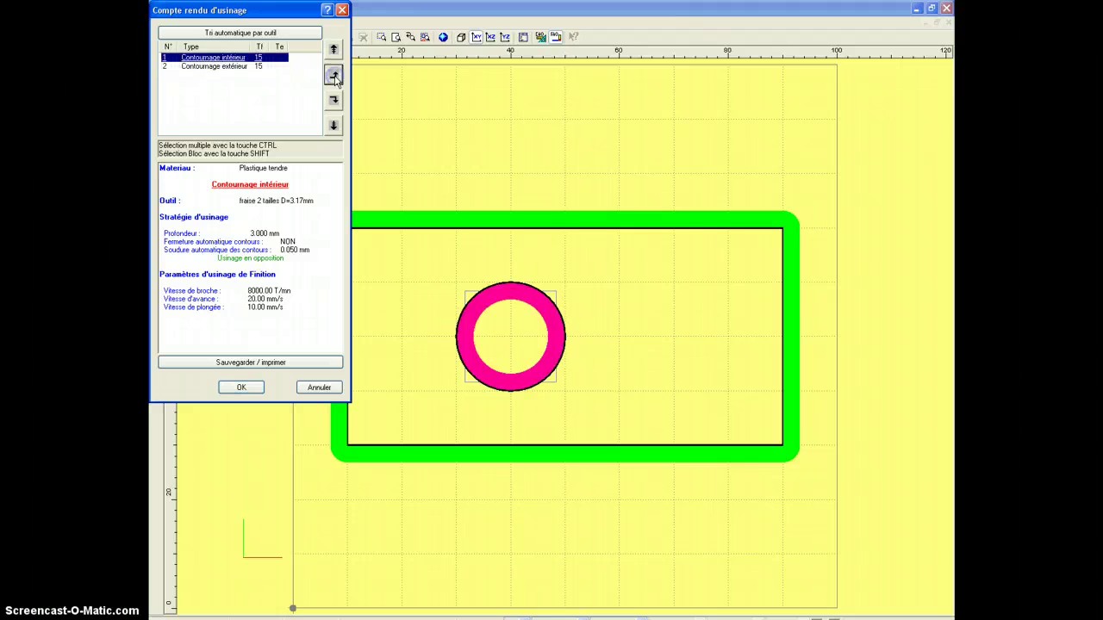
{"action": "left_click", "coordinate": [231, 61]}
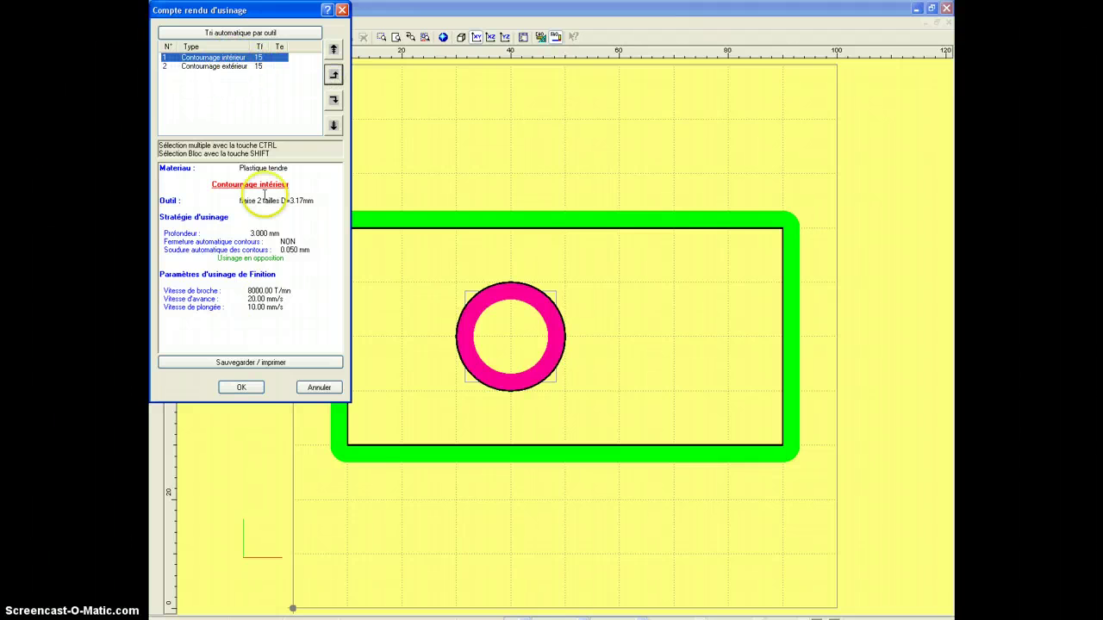
{"action": "left_click", "coordinate": [241, 388]}
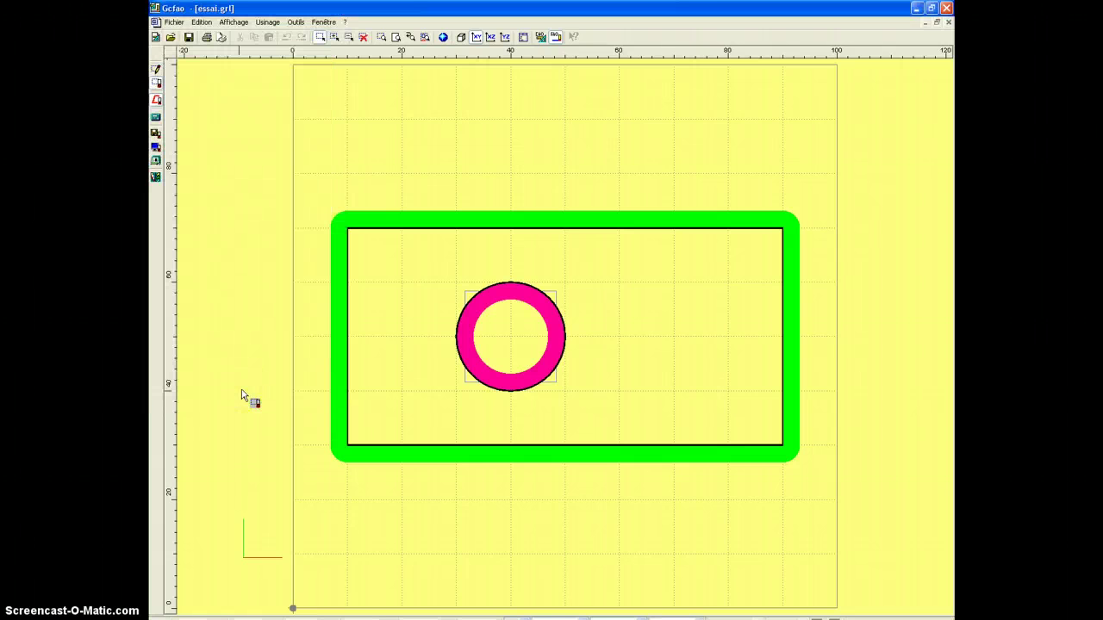
Reopen the machining report to check the order of the contouring operations, and close it.
{"action": "left_click", "coordinate": [156, 161]}
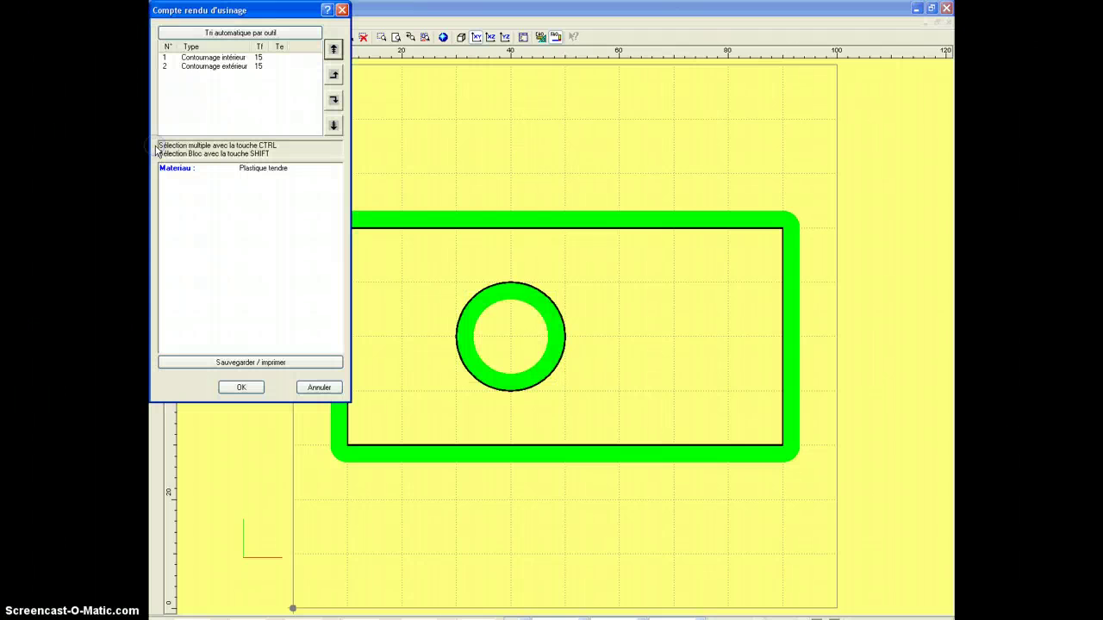
{"action": "left_click", "coordinate": [245, 388]}
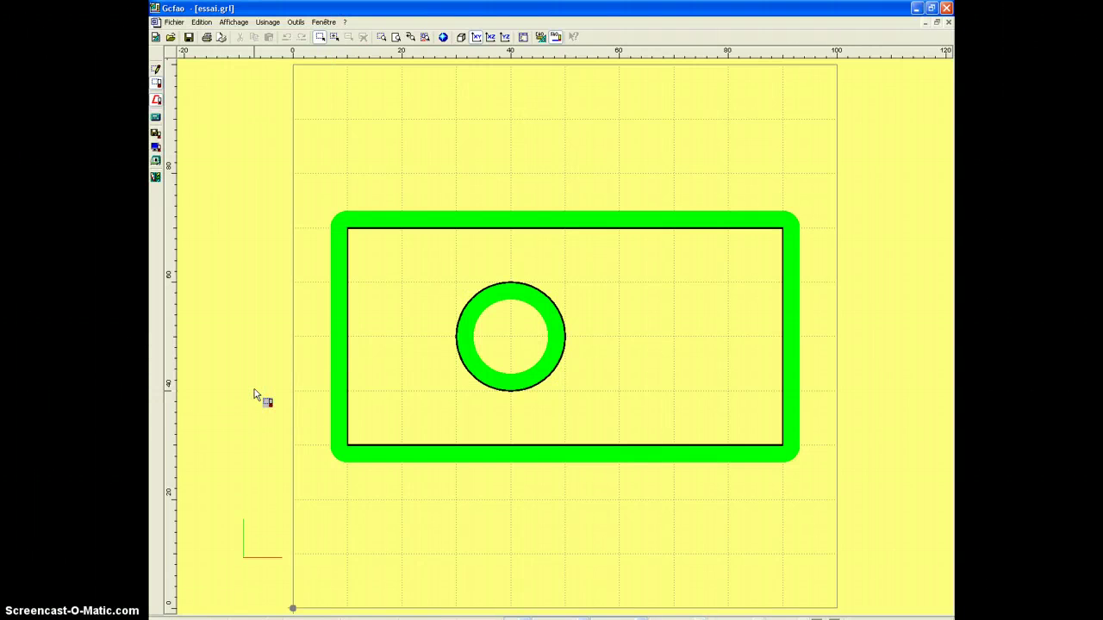
{"action": "left_click", "coordinate": [245, 253]}
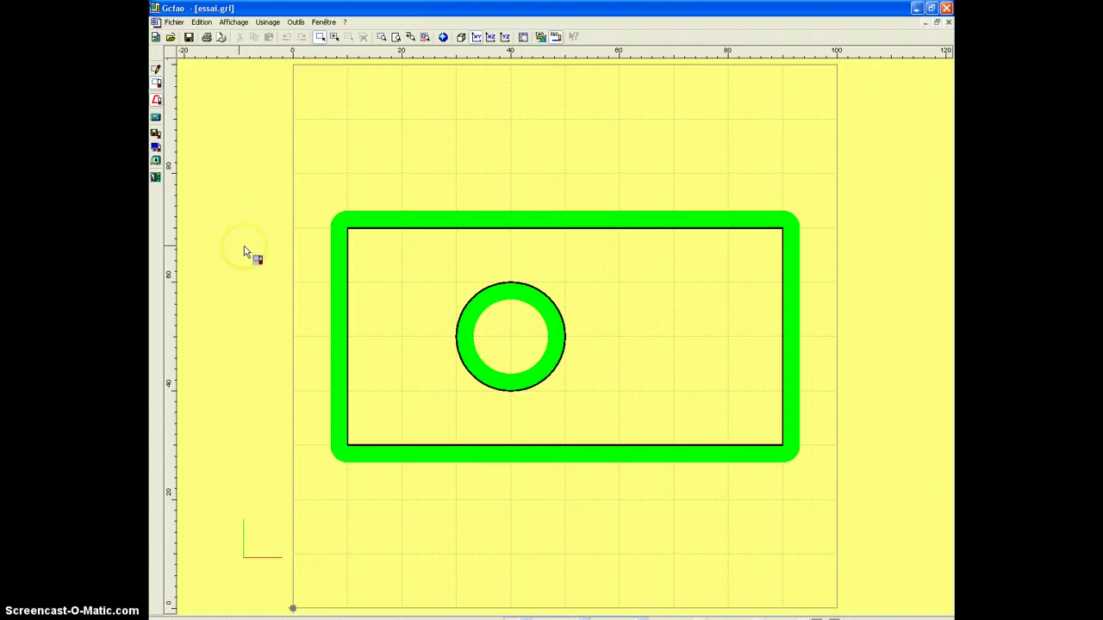